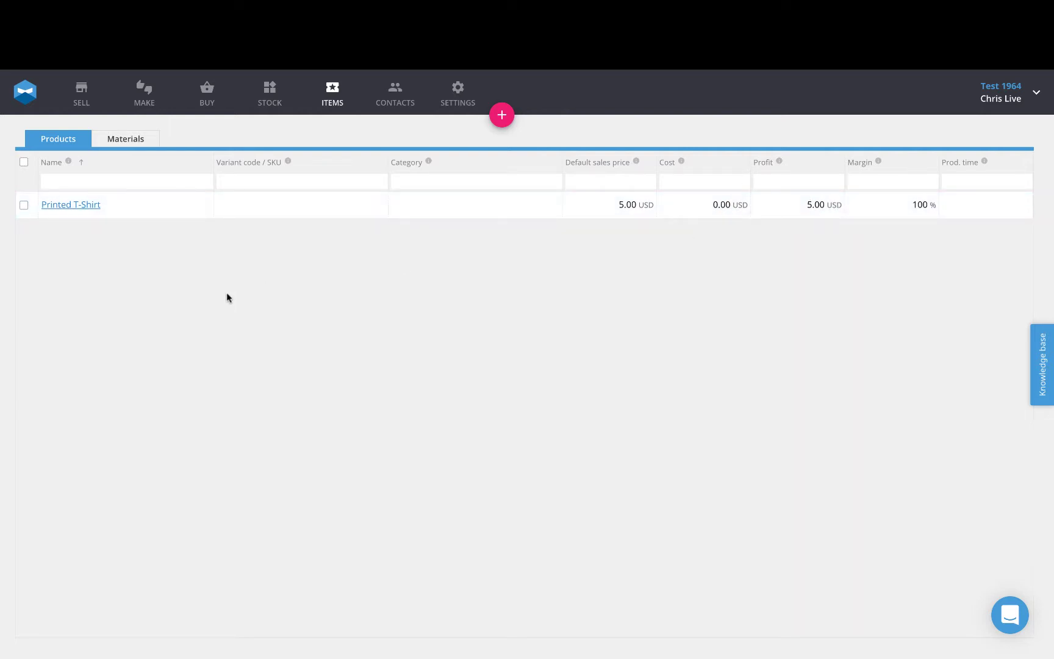
Step: Create the new material "Blank T-shirt" with a default purchase price of 1 as an ingredient in the Printed T-Shirt's recipe
left_click(85, 206)
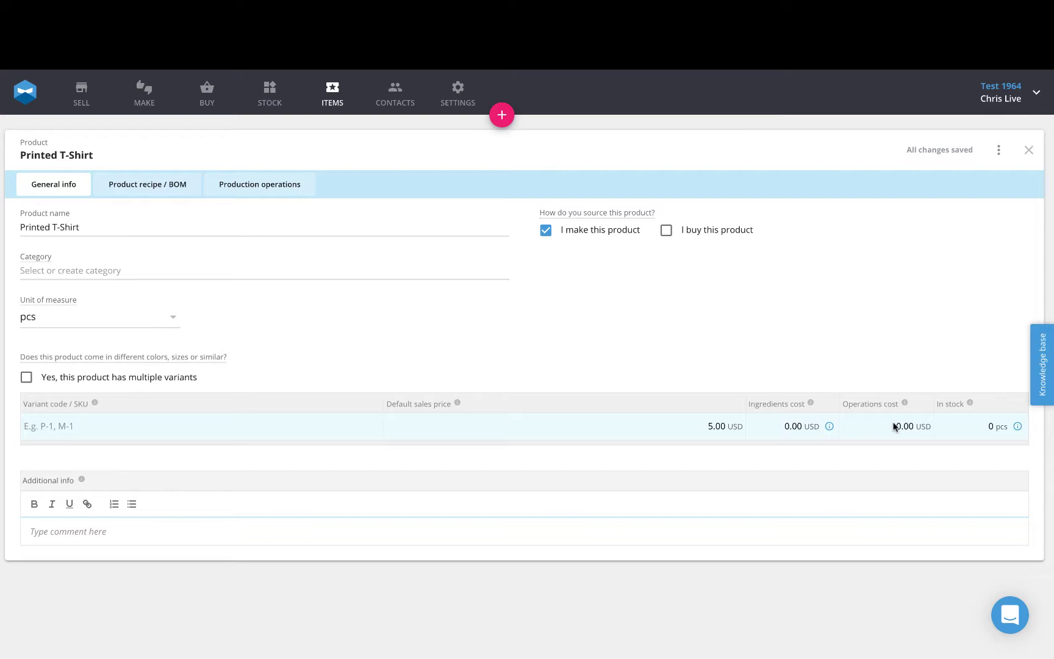
left_click(135, 186)
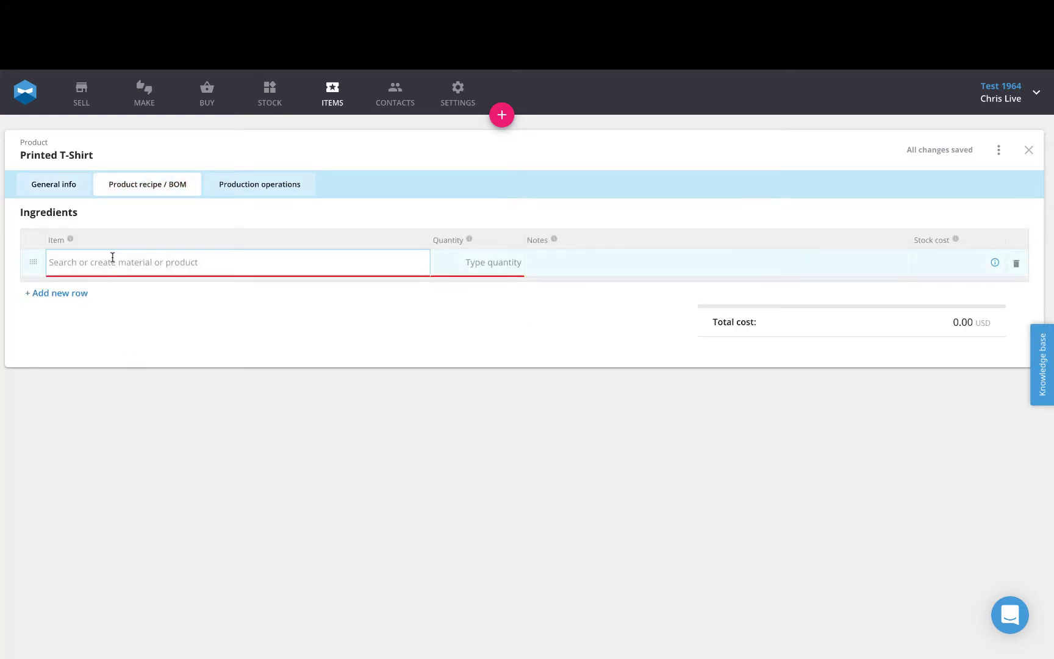
left_click(112, 257)
type("B")
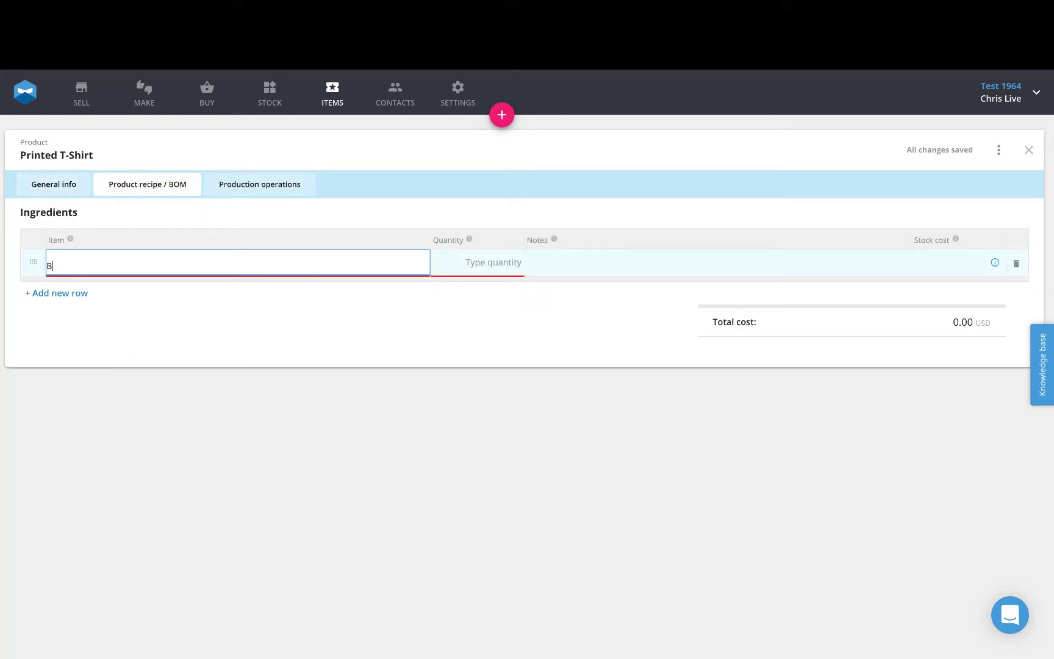
type("lank T-shirt")
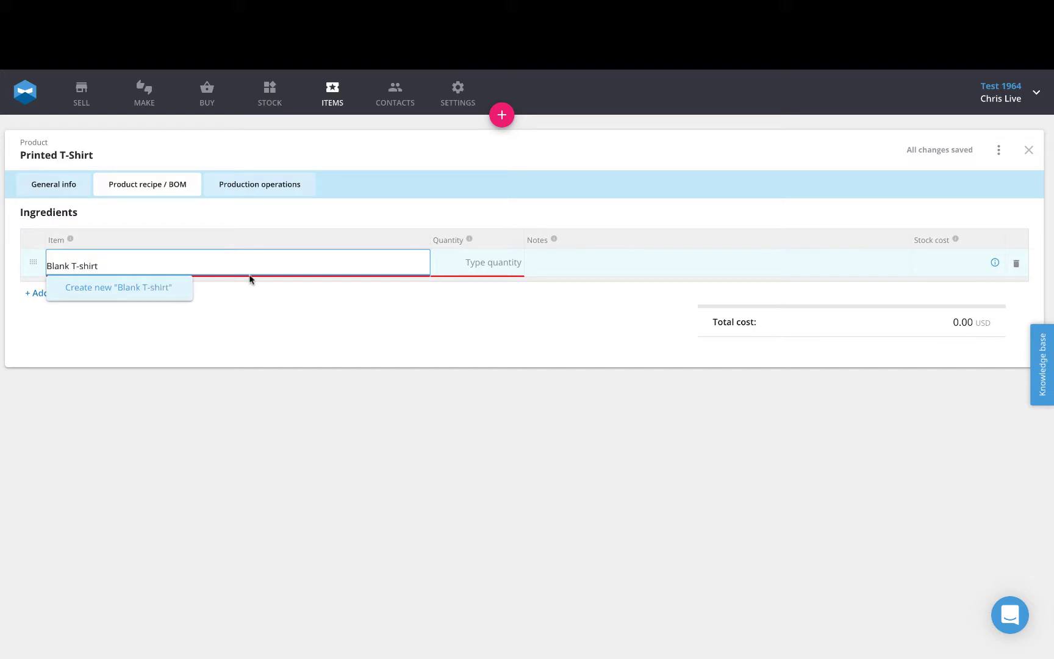
left_click(150, 287)
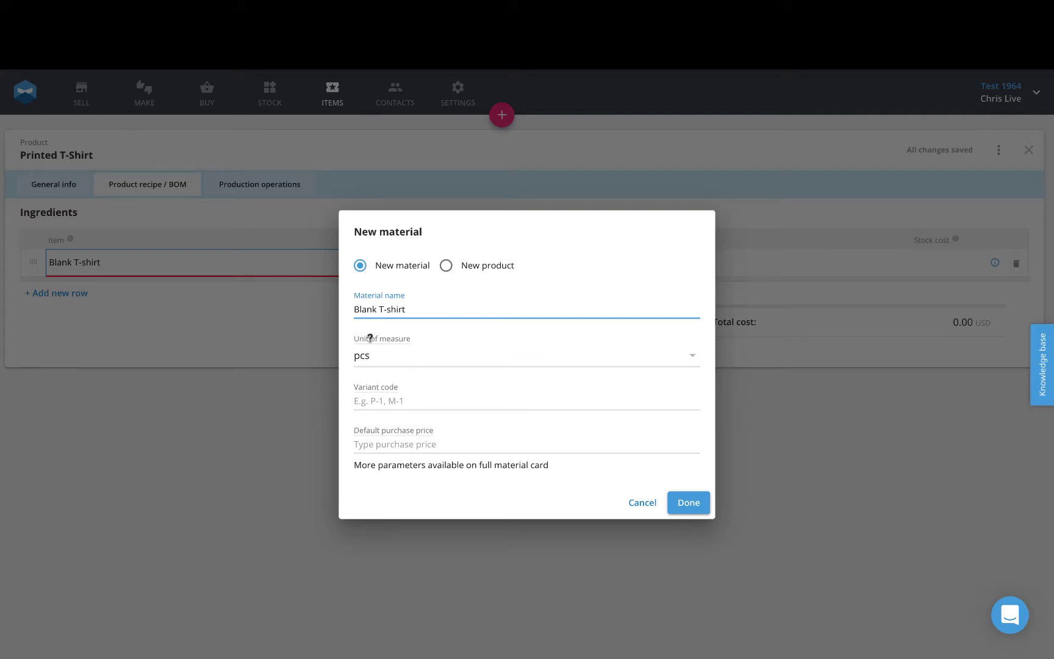
left_click(396, 446)
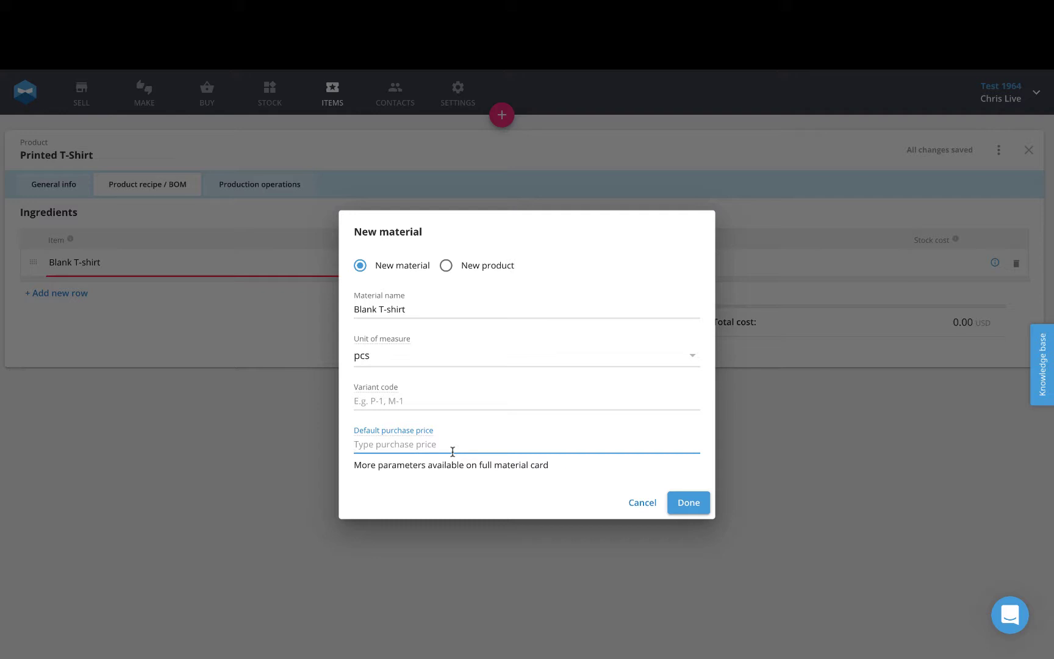
type("1")
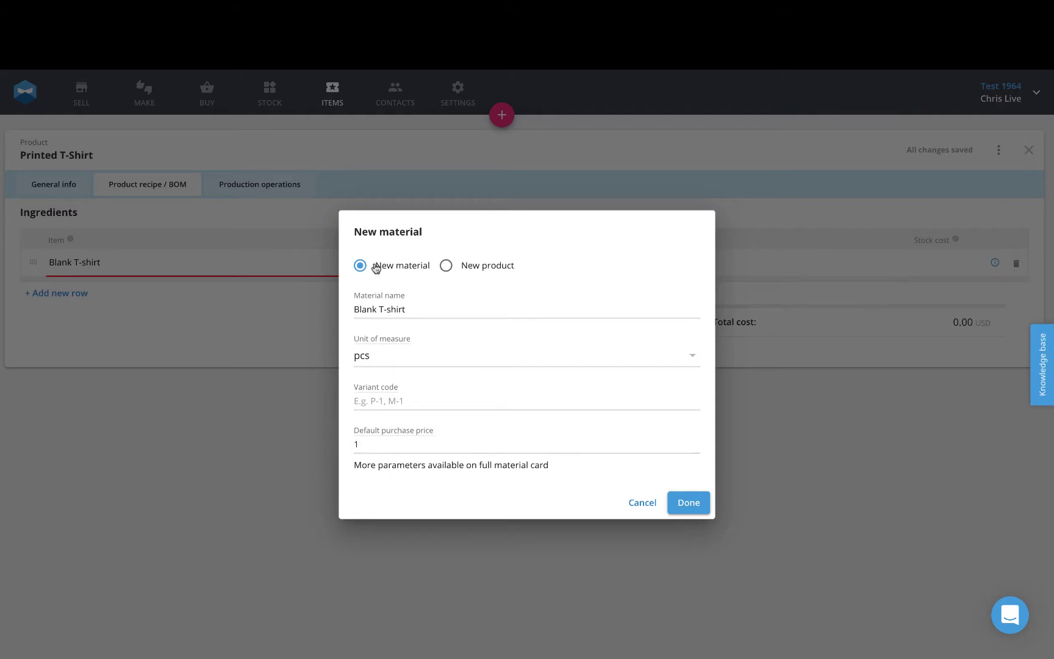
left_click(681, 504)
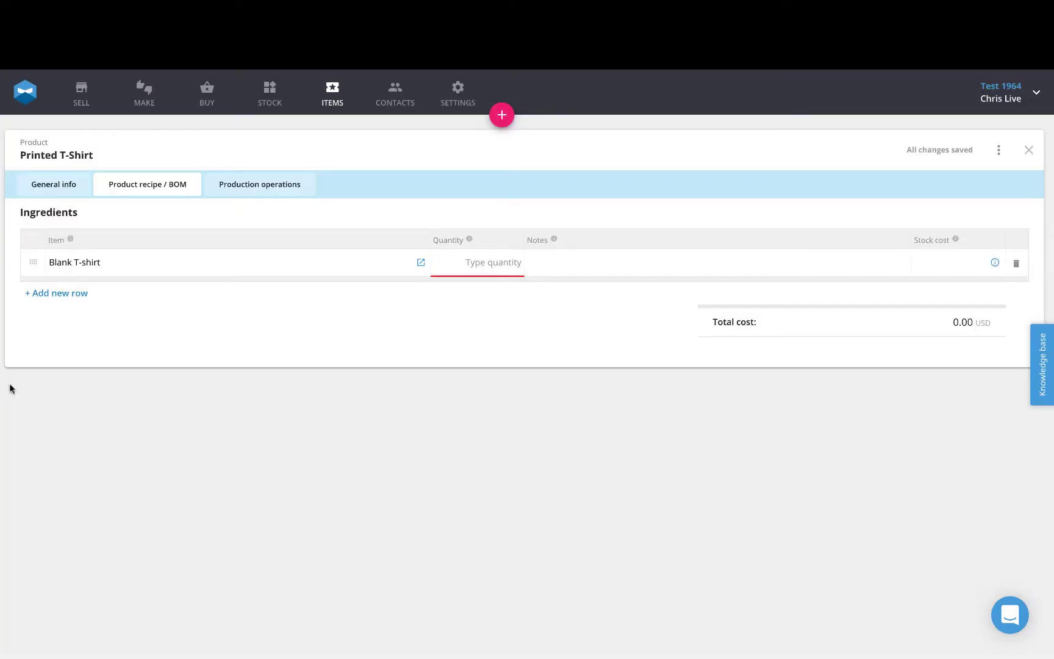
Step: Set the Blank T-shirt ingredient's quantity to 1 pcs in the product recipe
left_click(474, 263)
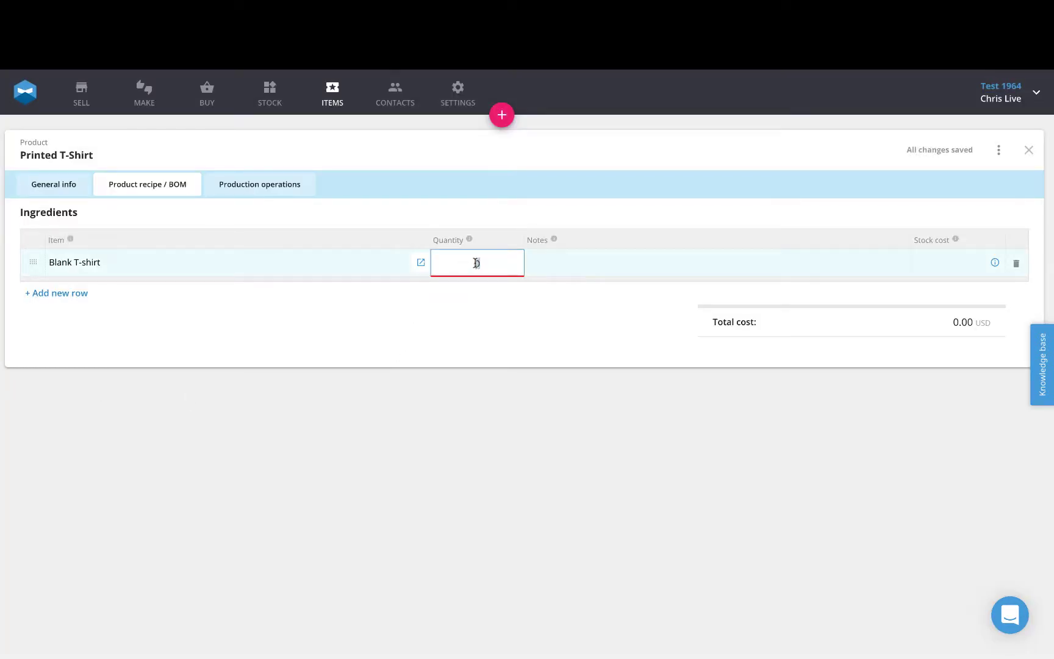
type("1")
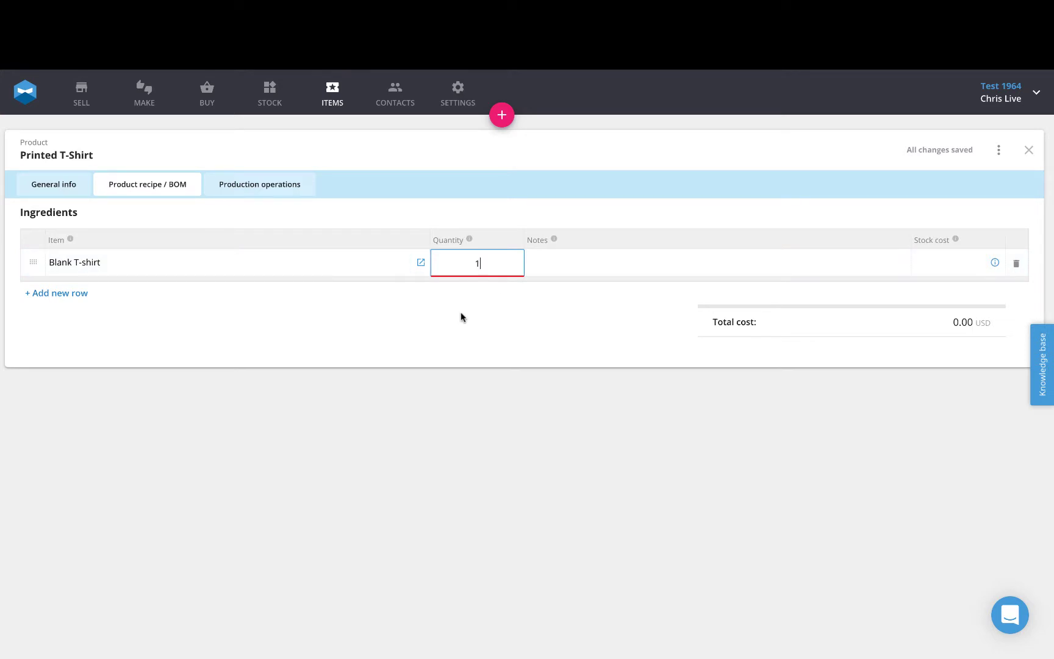
left_click(460, 315)
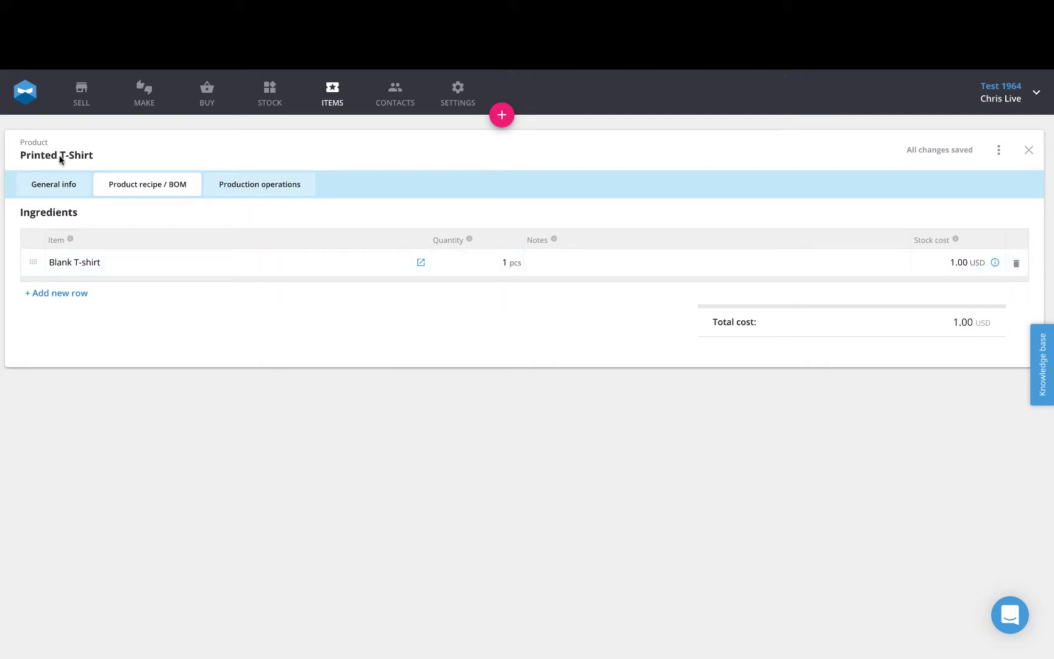
Step: Create the production step "Printing operation" for the Printed T-Shirt
left_click(259, 189)
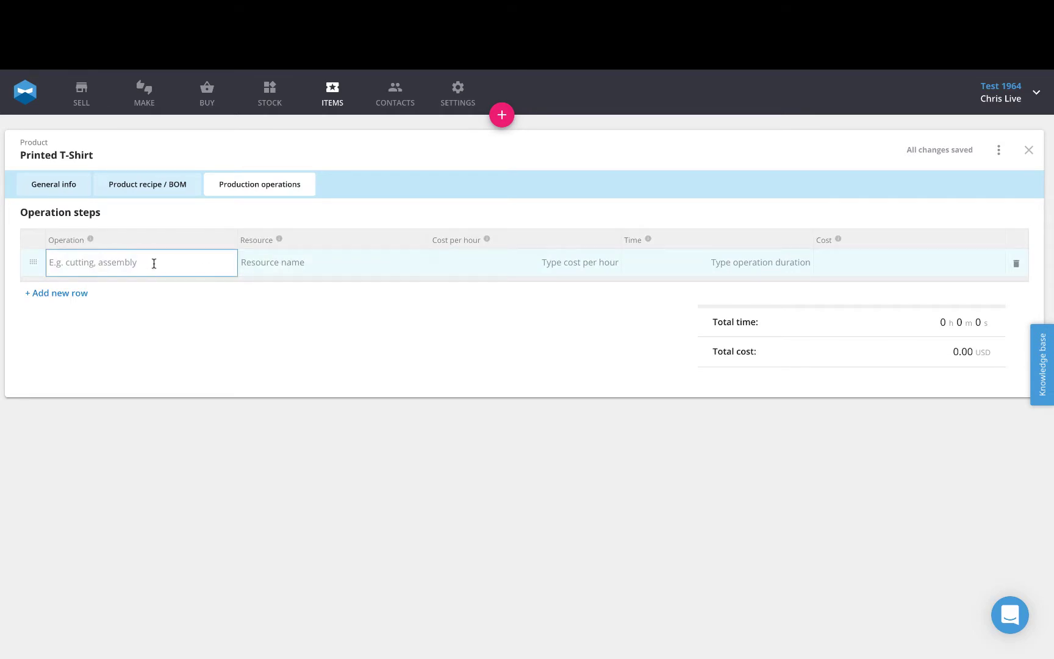
left_click(154, 264)
type("Print")
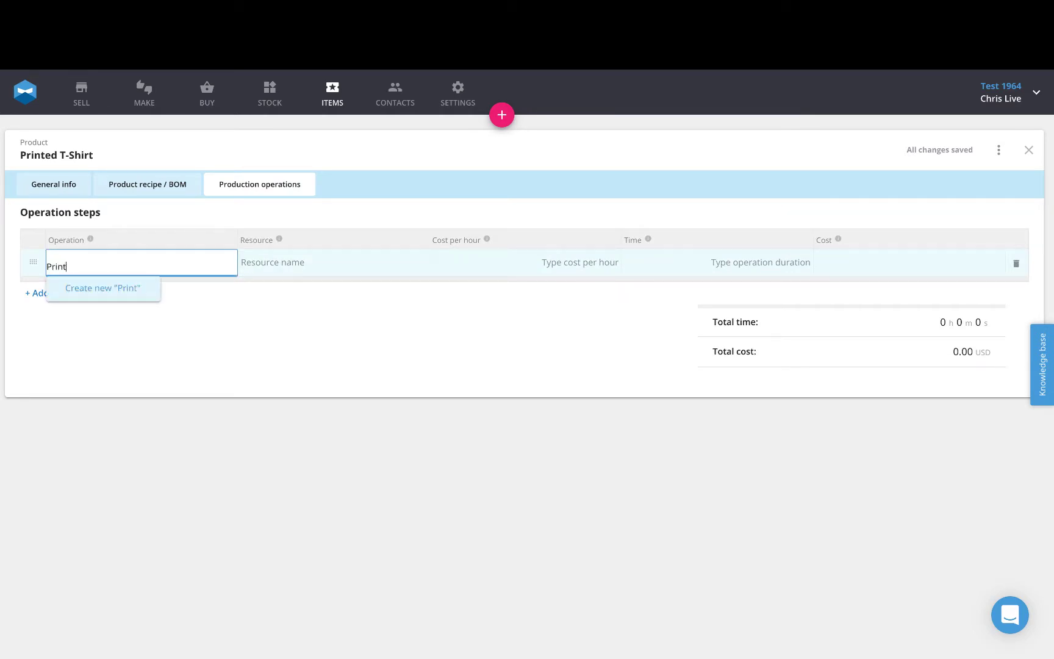
type("ing o")
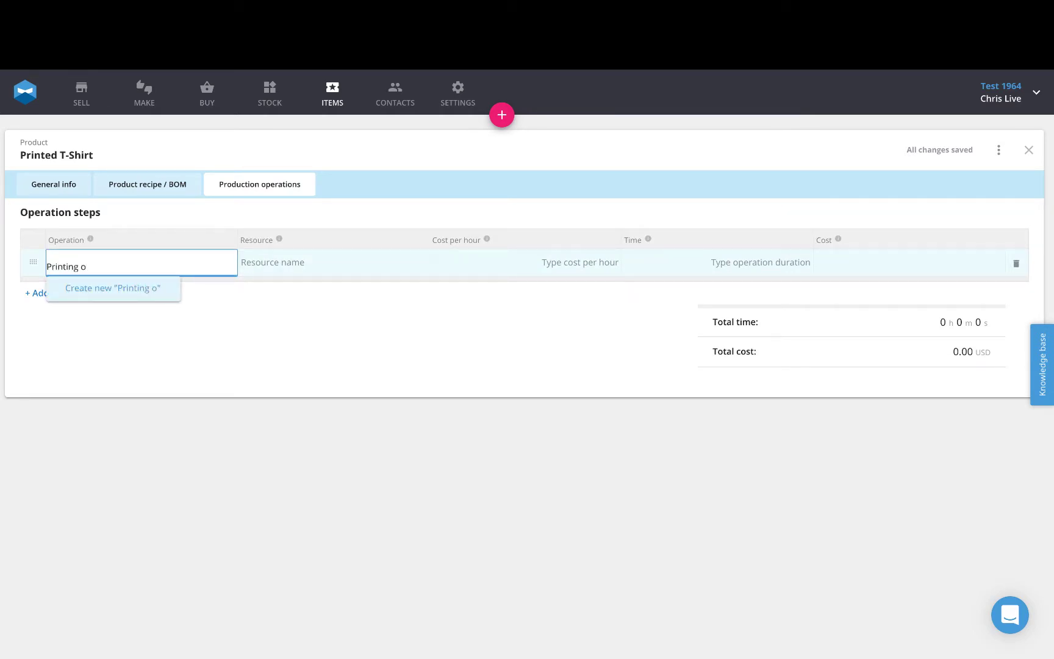
type("peration")
key("Return")
Step: Try to enter "Print Station" as the resource of the printing operation
left_click(293, 256)
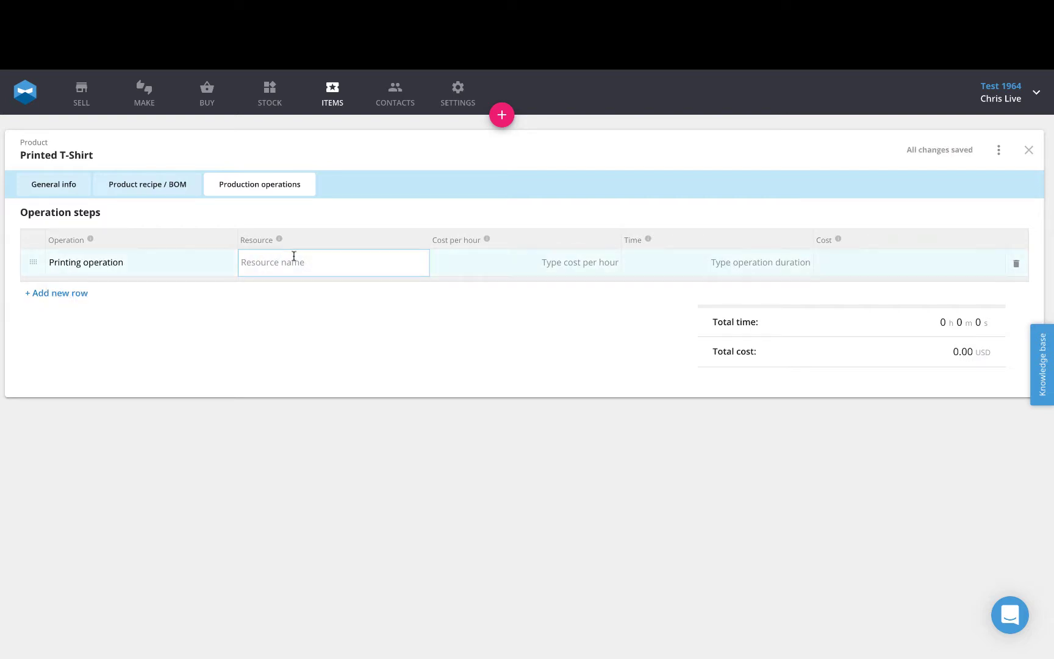
type("P")
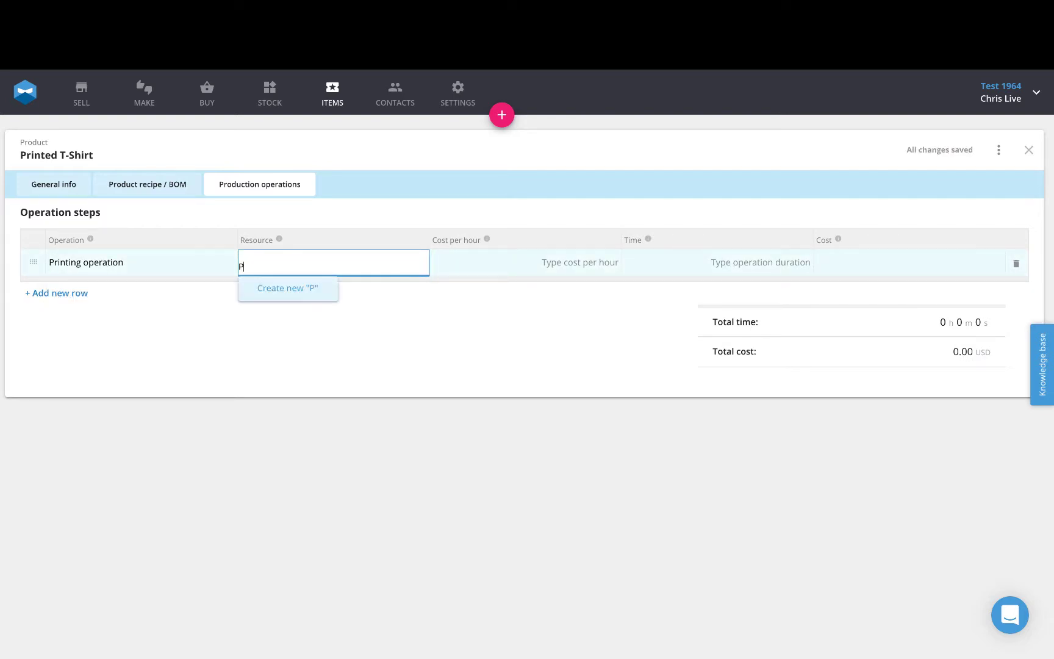
type("rint Station")
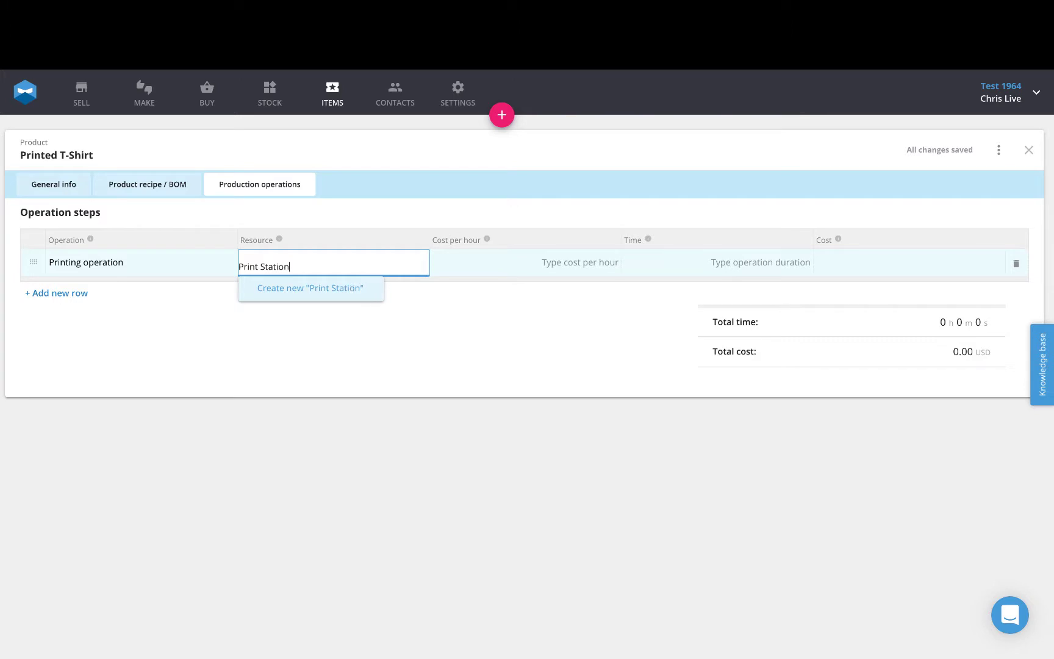
Step: Set the printing operation's cost per hour to 10 USD and its duration to 3 minutes
left_click(523, 262)
type("10")
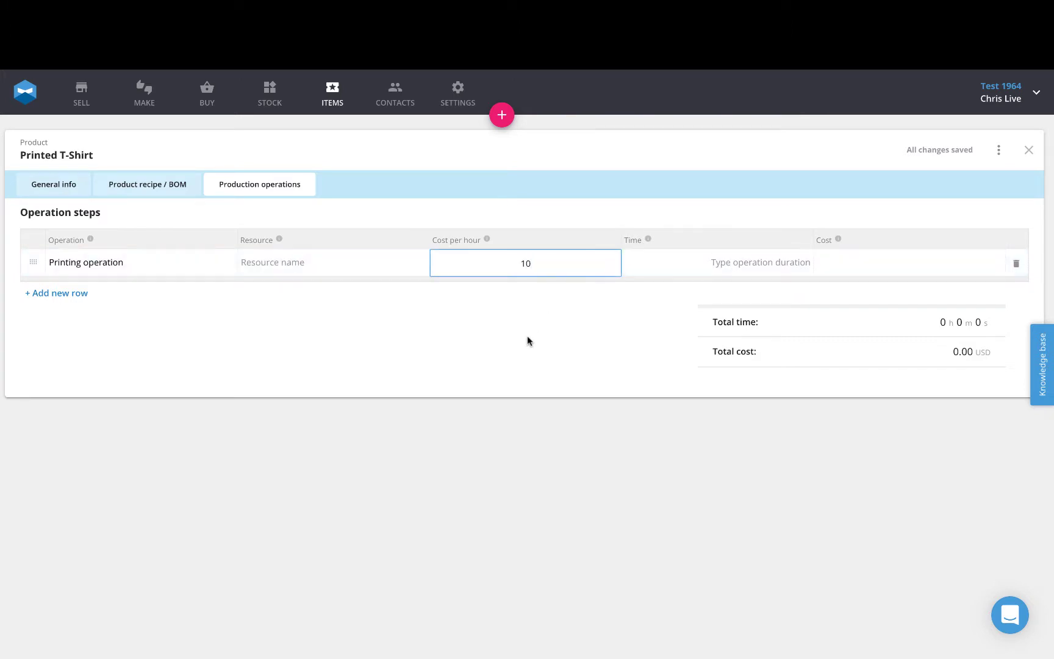
left_click(741, 262)
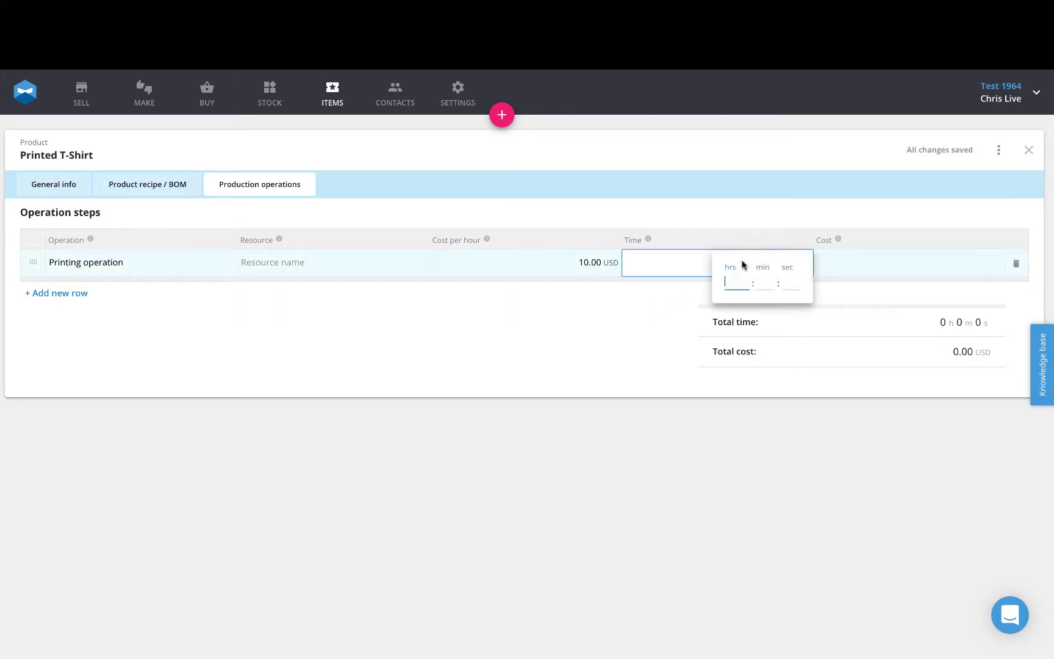
left_click(766, 284)
type("3")
left_click(532, 335)
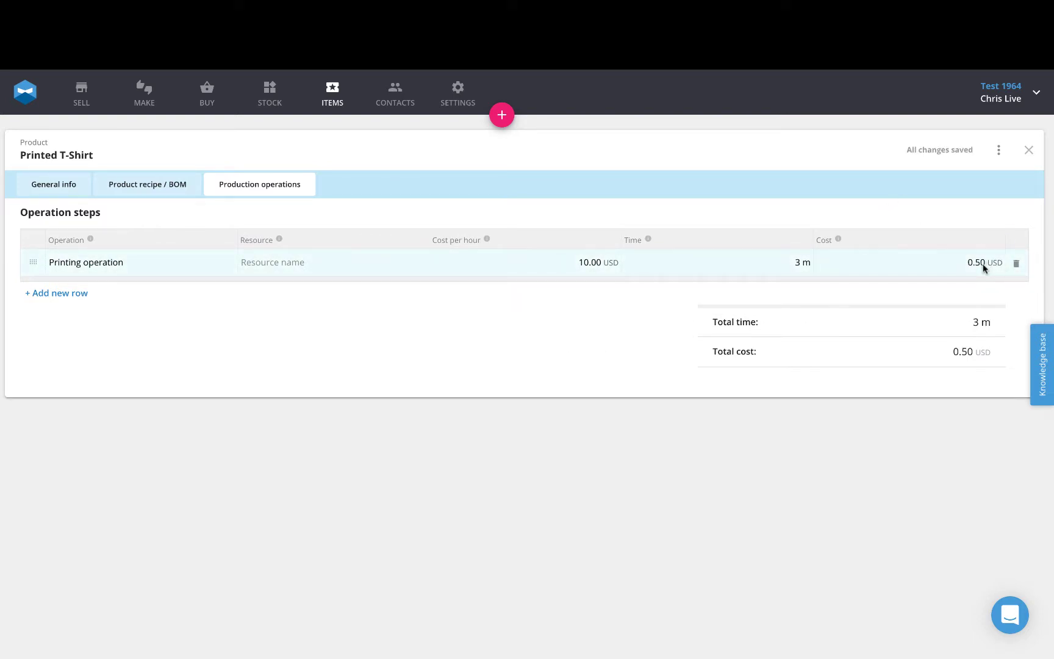
Step: Review the Printed T-Shirt's ingredients and operations costs in its general info, and its cost, profit and margin in the product list
left_click(40, 186)
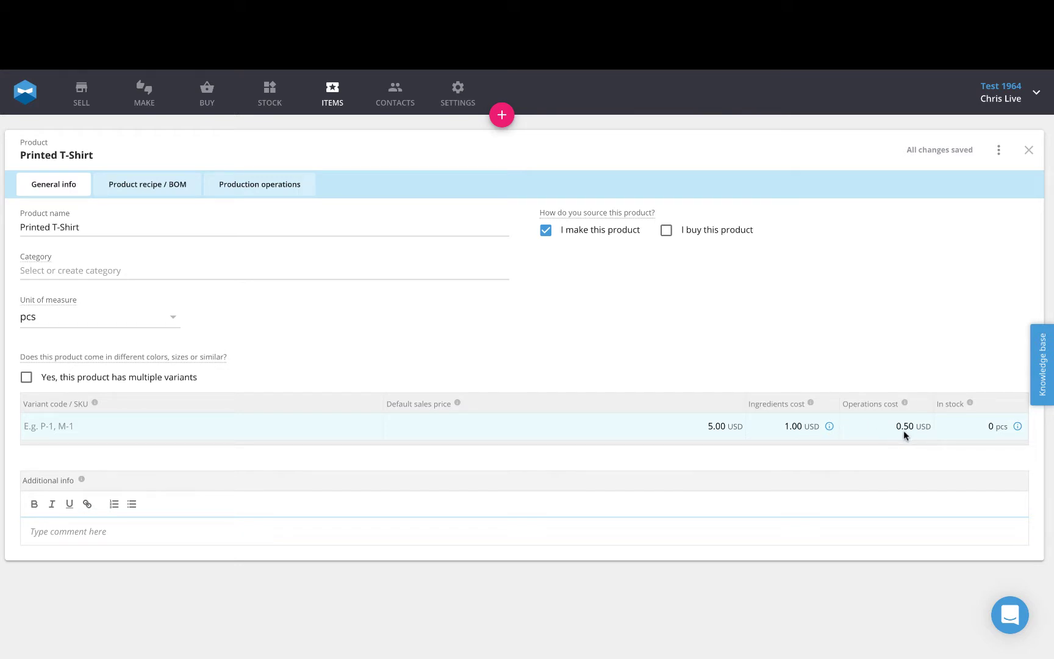
left_click(332, 97)
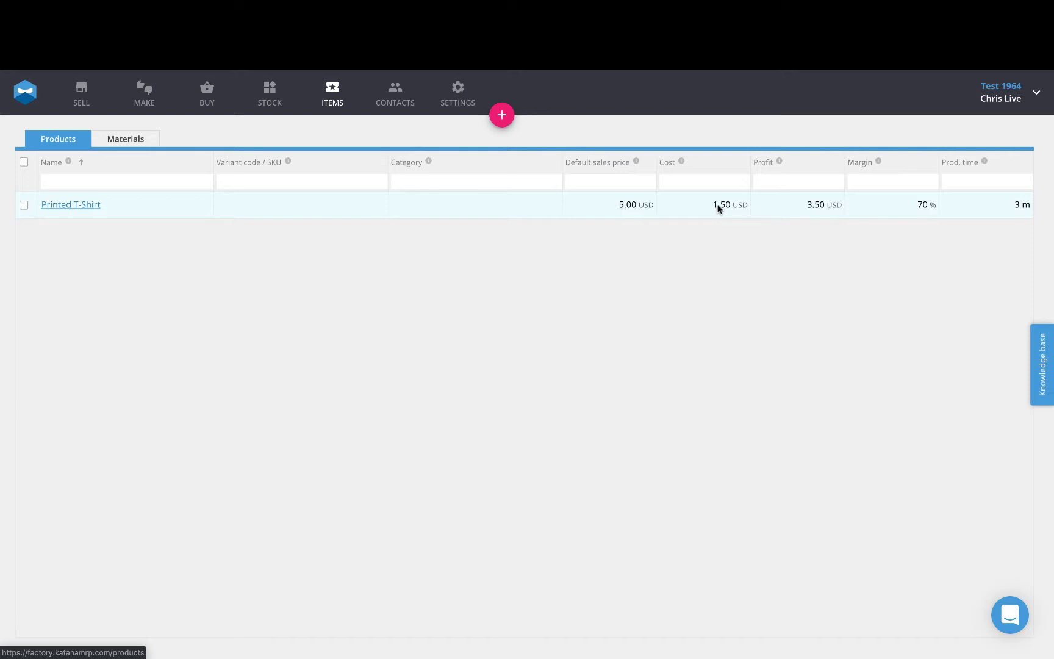
Step: Create and open a purchase order for 1 Blank T-shirt from the stock inventory, with "T-Shirt Supplier" as a new supplier
left_click(270, 95)
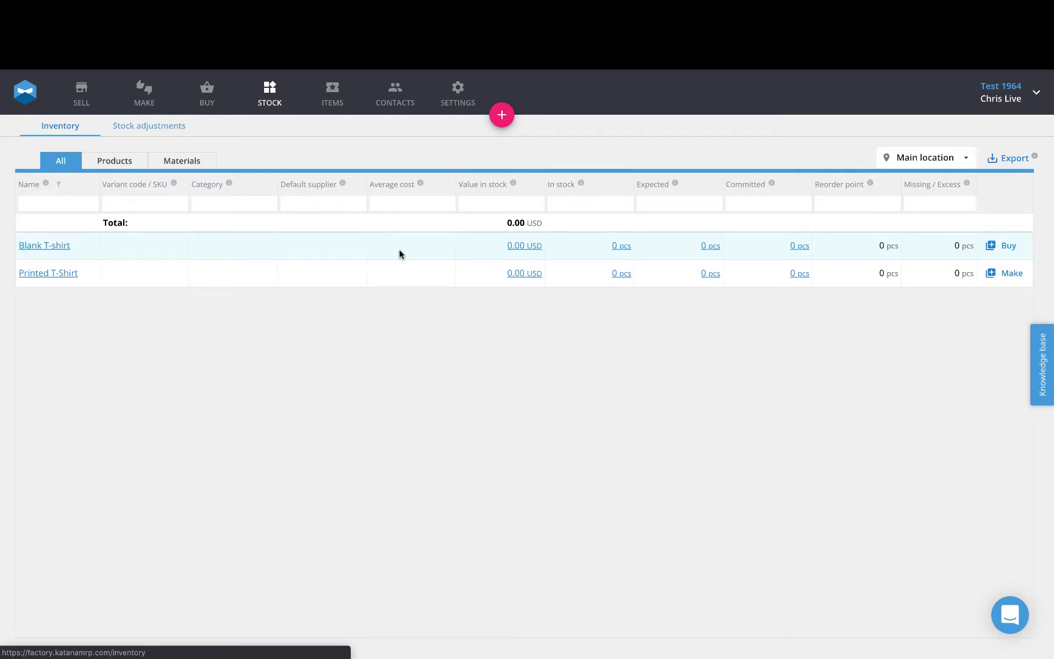
left_click(1007, 247)
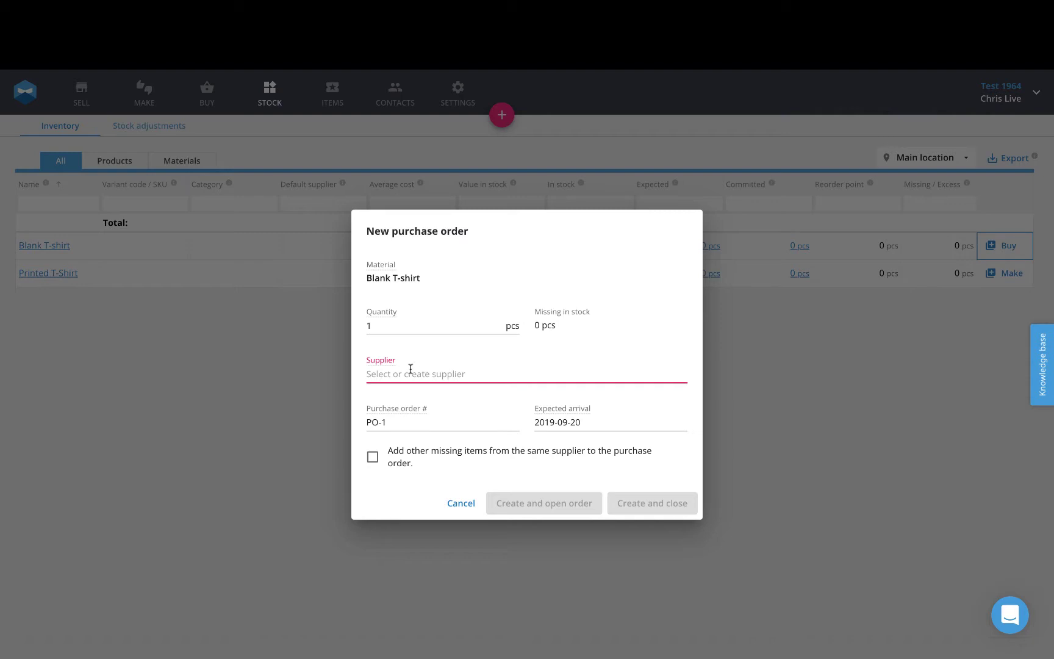
type("S")
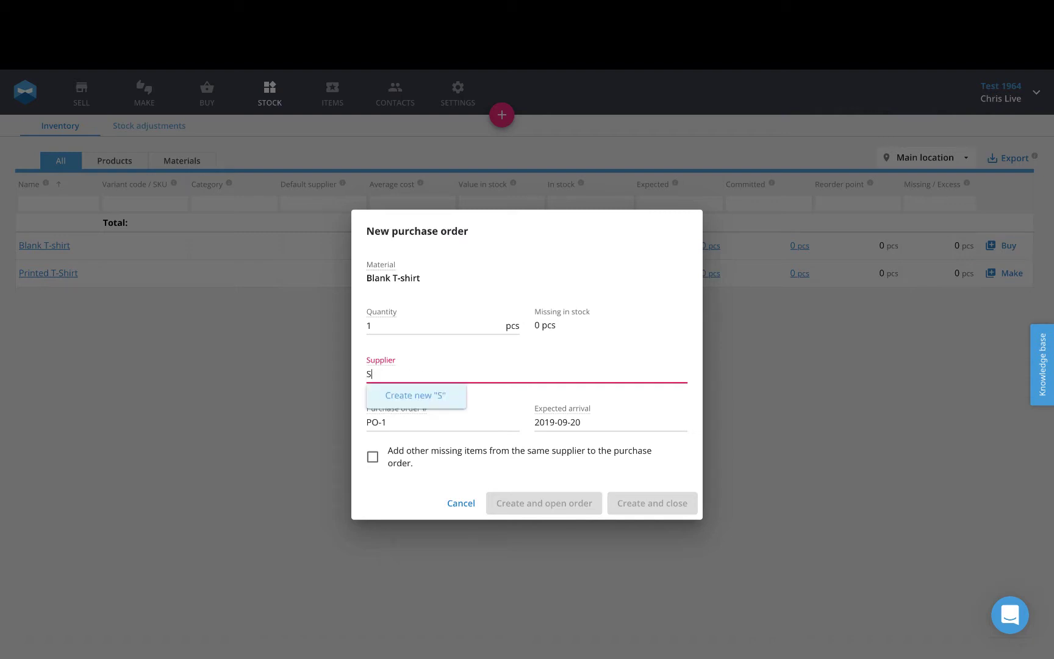
key("BackSpace")
type("T-Shirt Supplier")
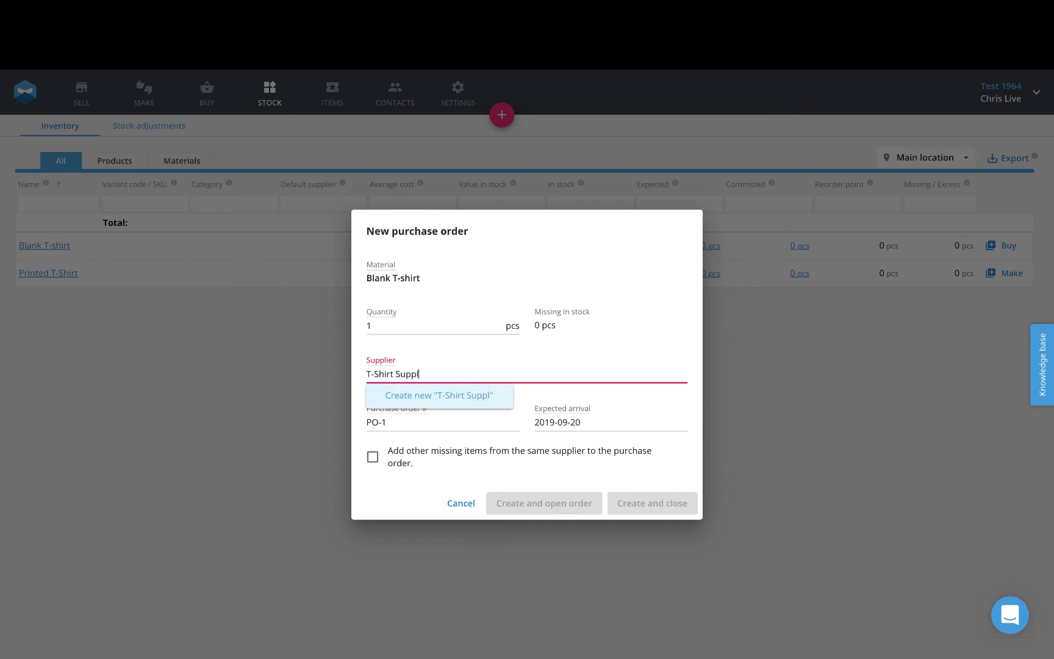
left_click(418, 390)
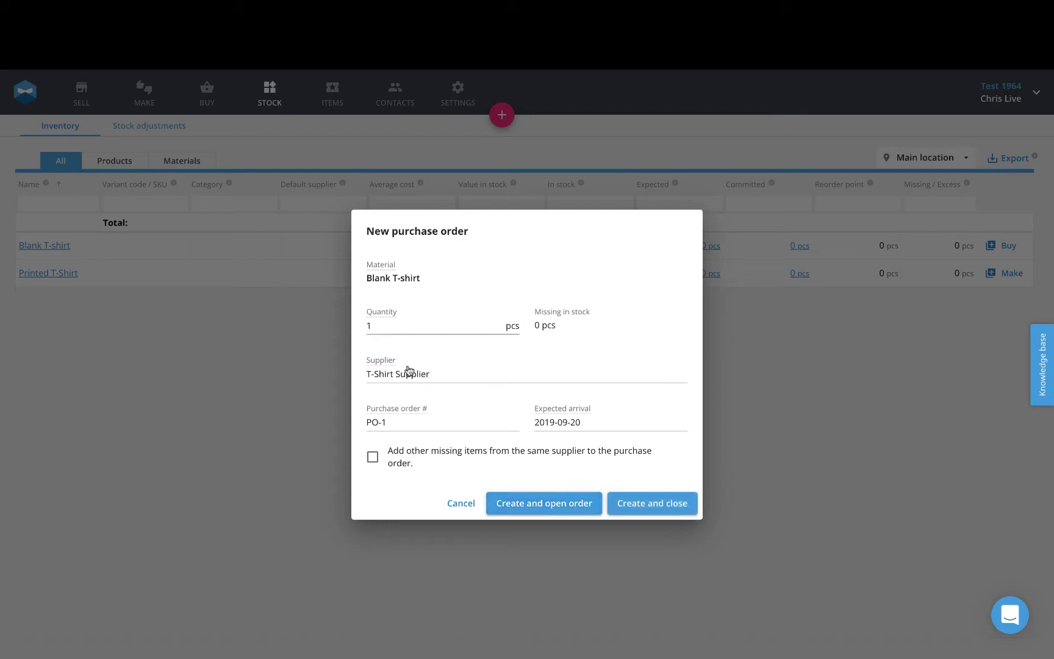
left_click(538, 504)
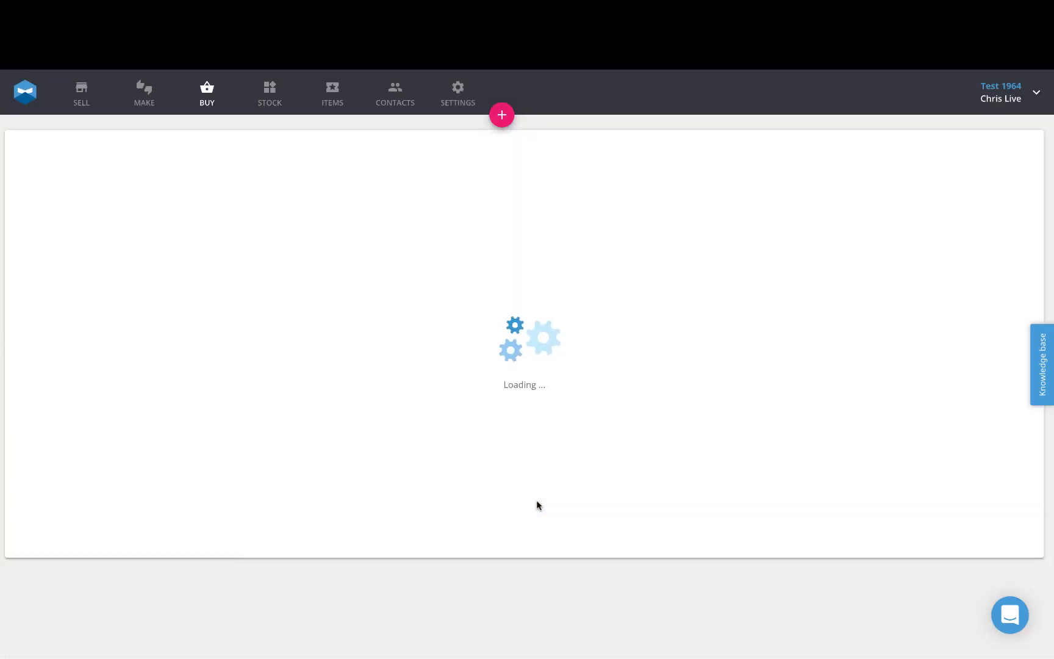
Step: Mark the Blank T-shirt purchase order as Received
left_click(784, 297)
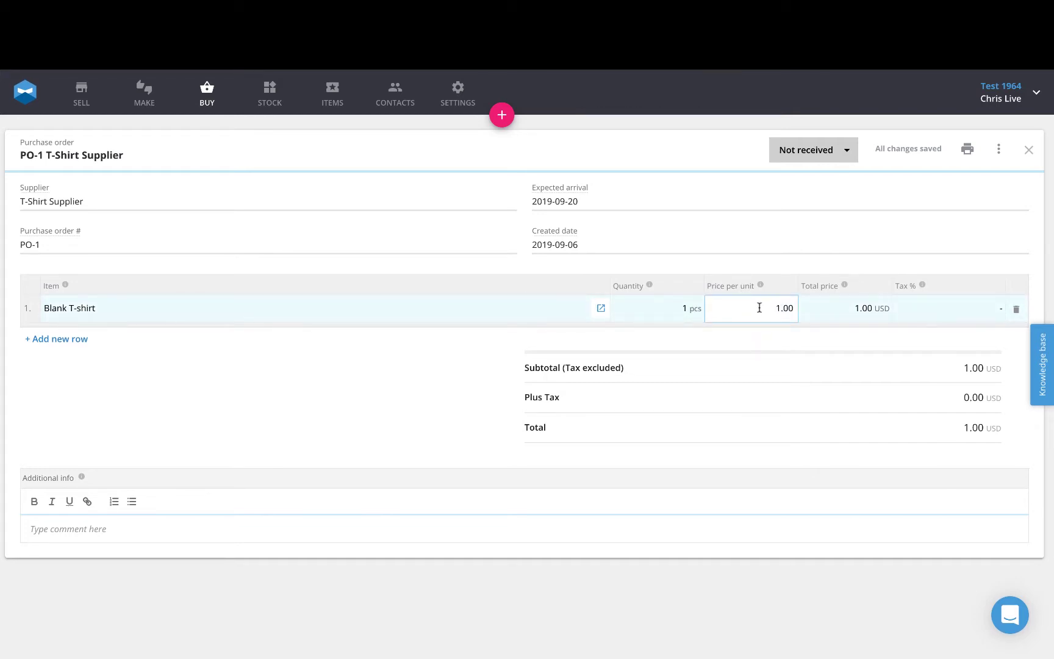
left_click(799, 148)
left_click(811, 175)
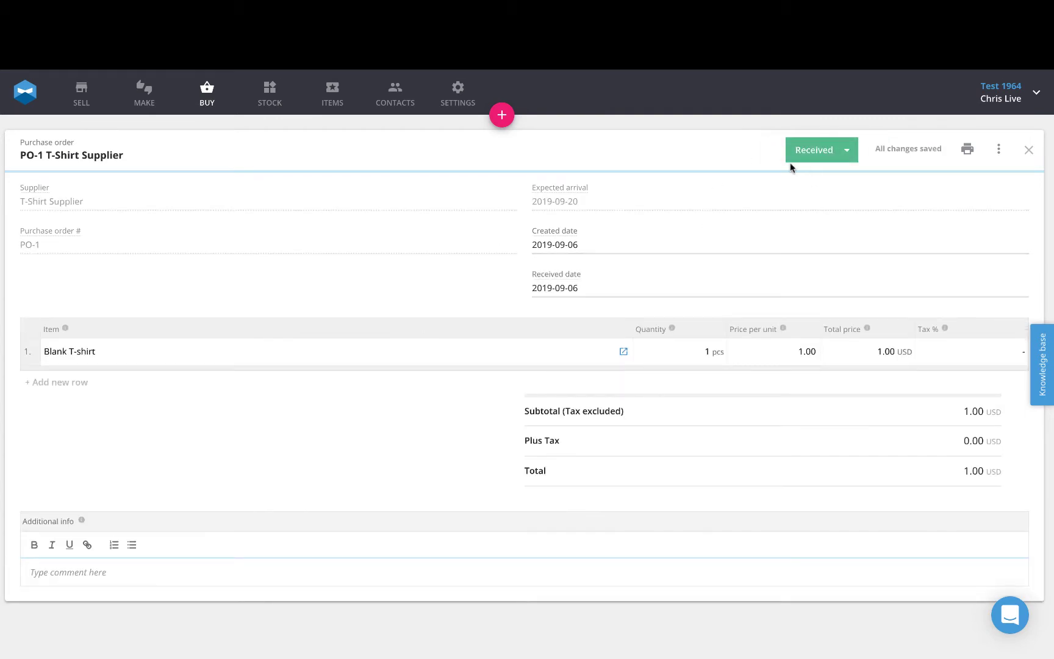
Step: Create and open a second purchase order for 1 Blank T-shirt from T-Shirt Supplier, starting from the stock inventory
left_click(269, 96)
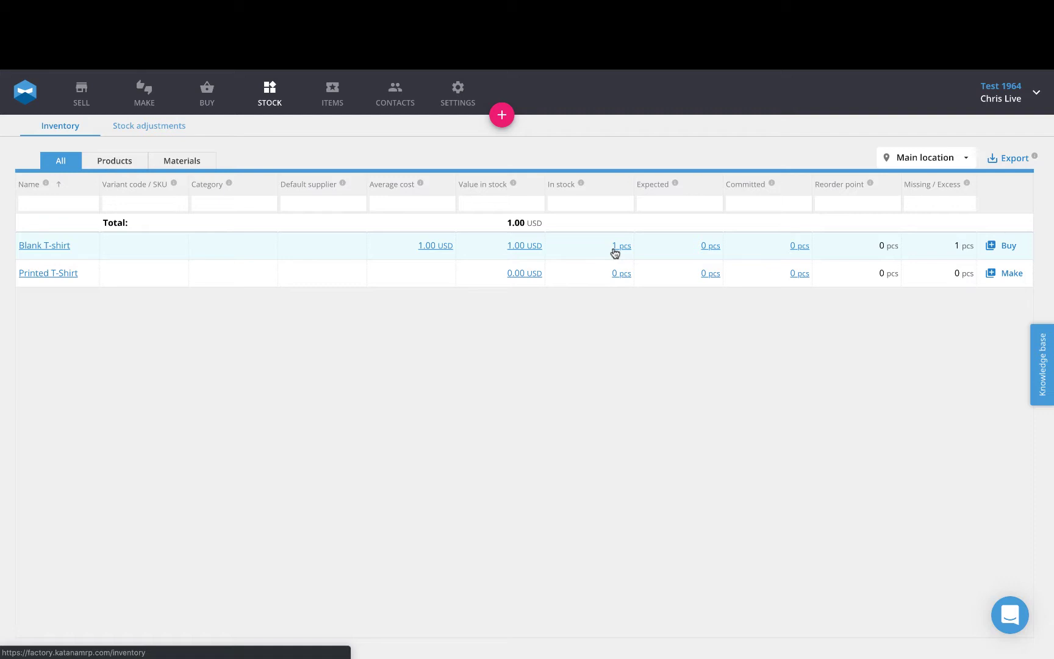
left_click(1001, 248)
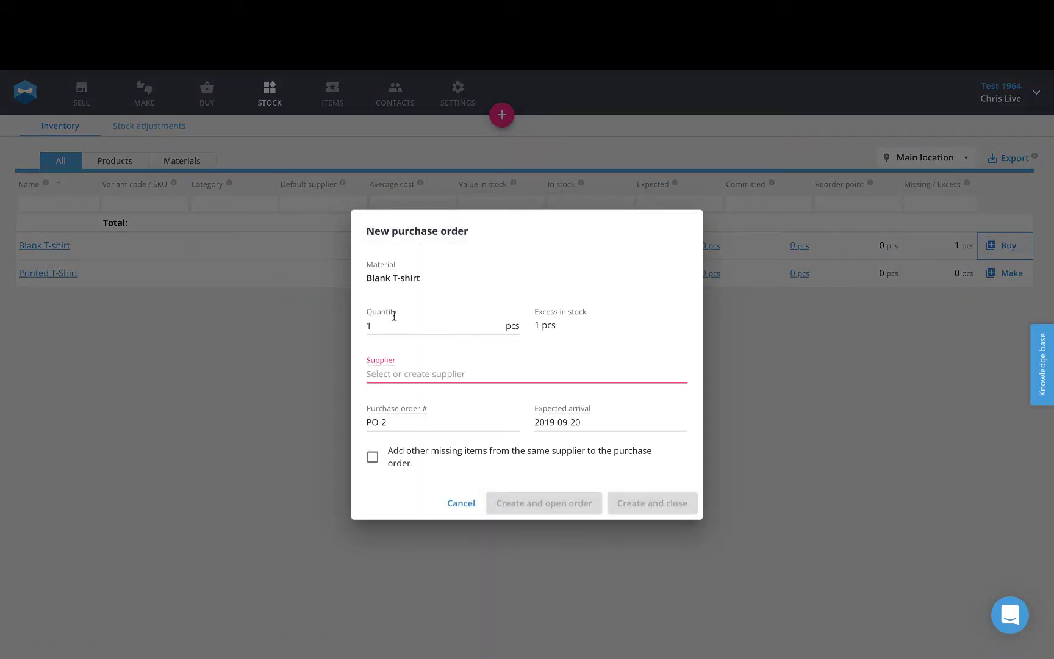
left_click(378, 373)
left_click(394, 397)
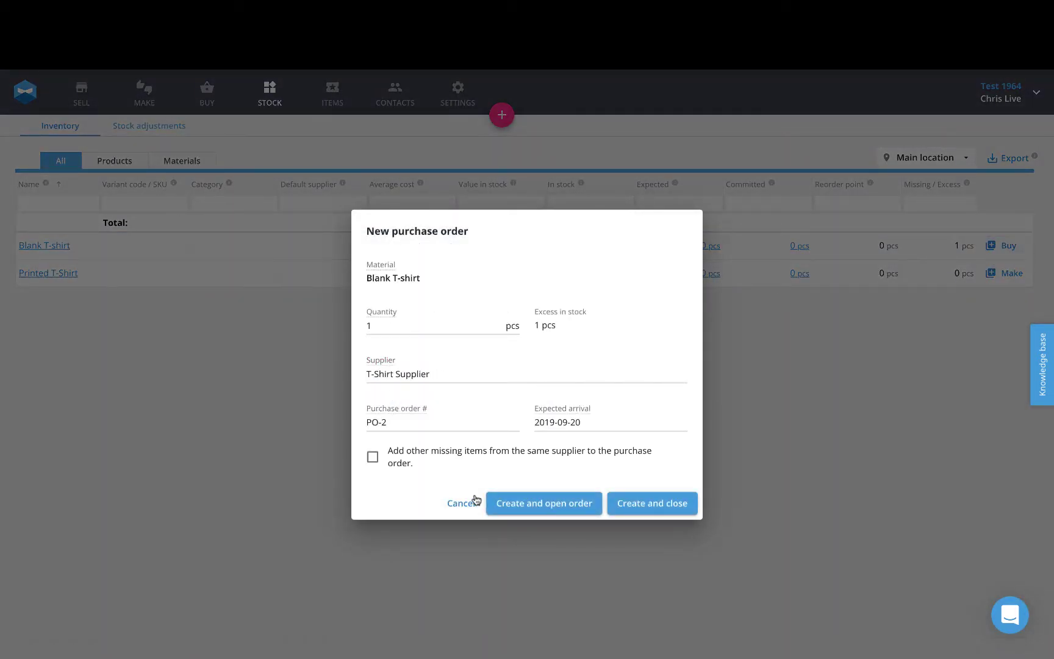
left_click(545, 503)
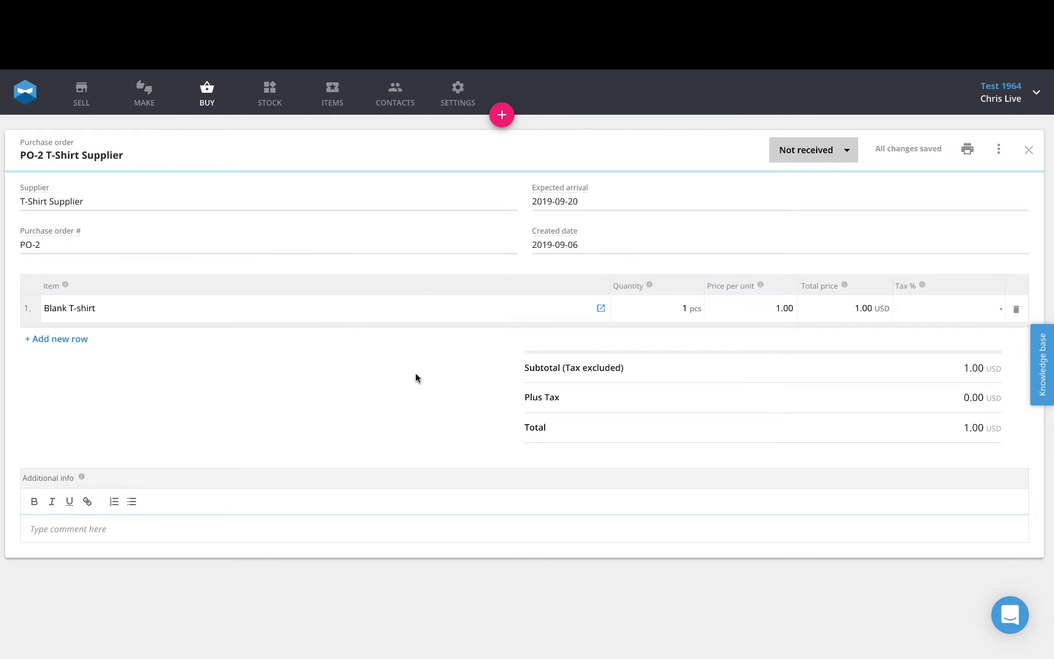
Step: Set the Blank T-shirt's price per unit to 2.00 USD and mark the purchase order as Received
left_click(754, 308)
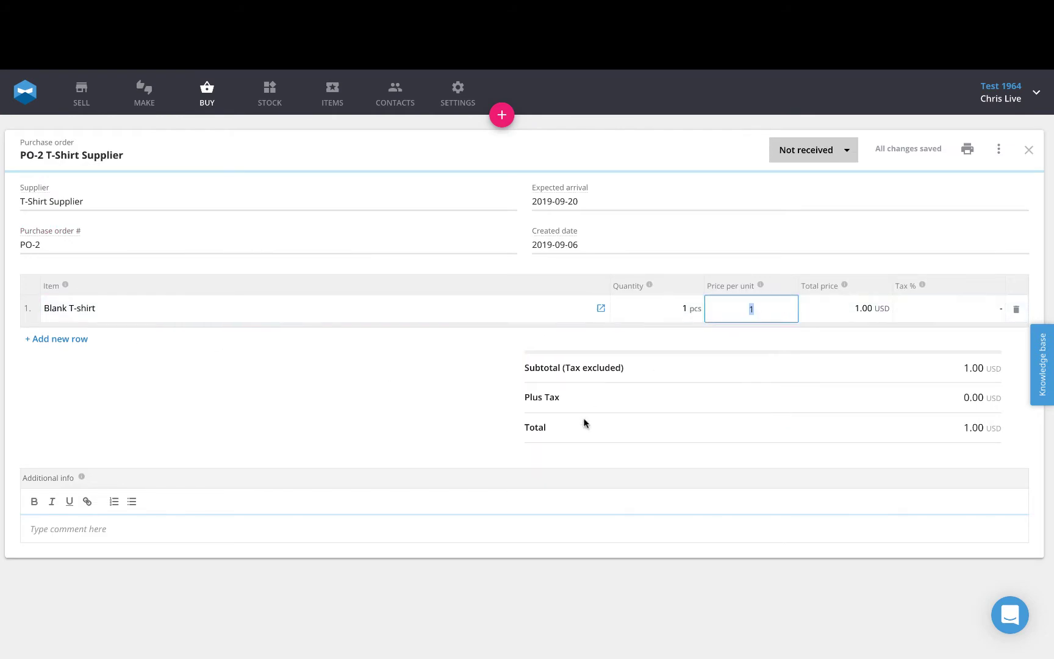
type("2")
left_click(242, 371)
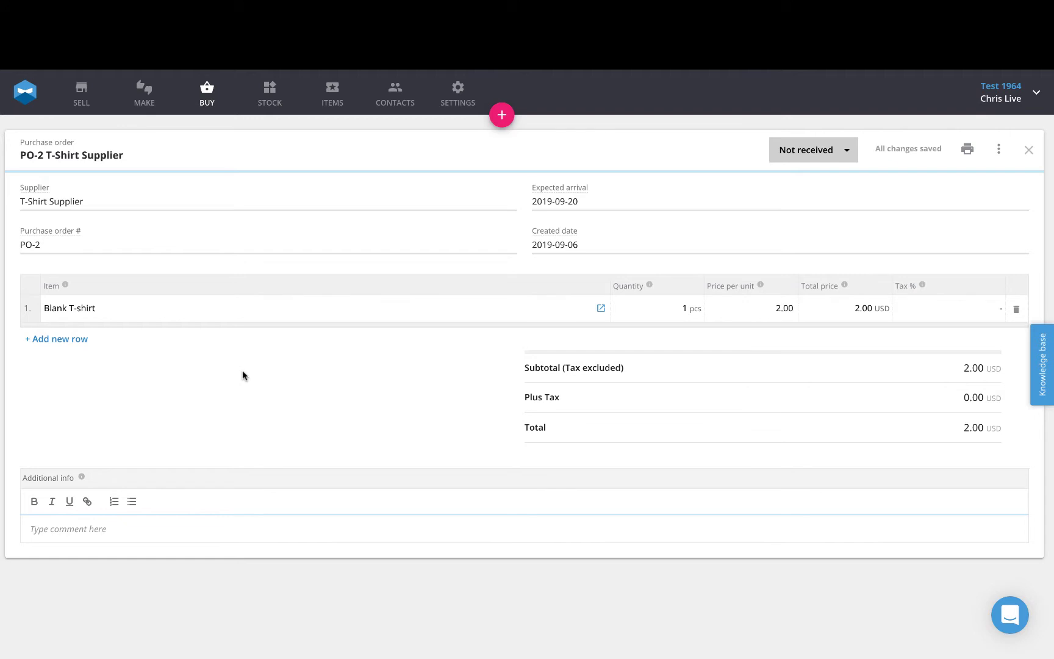
left_click(835, 150)
left_click(835, 175)
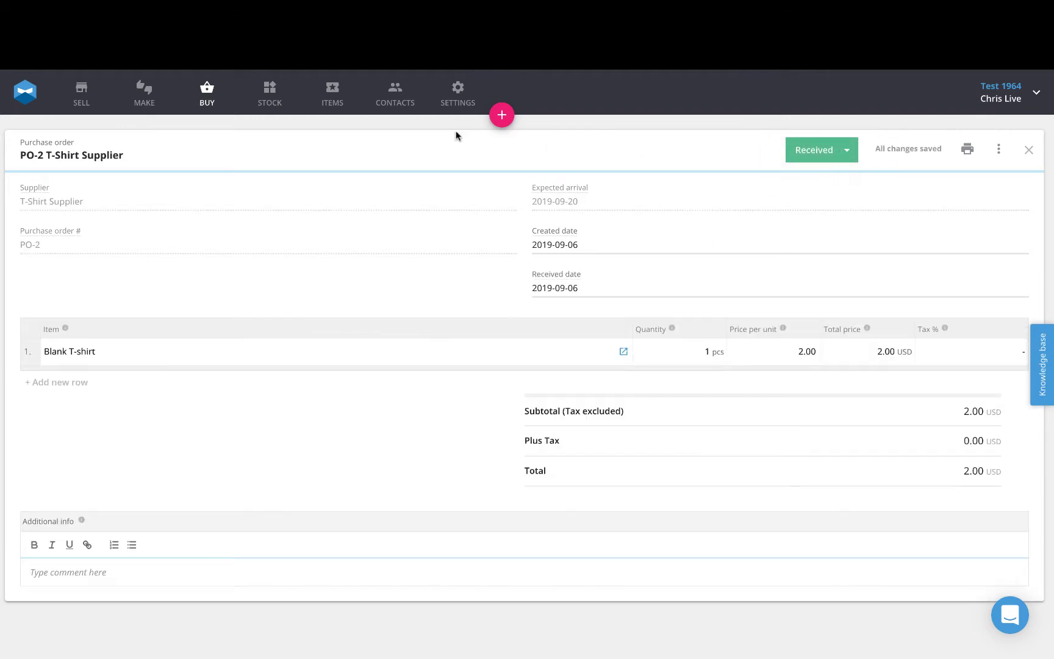
Step: Check the Blank T-shirt's average cost in the stock inventory and the Printed T-Shirt's ingredients cost breakdown in its product card
left_click(266, 96)
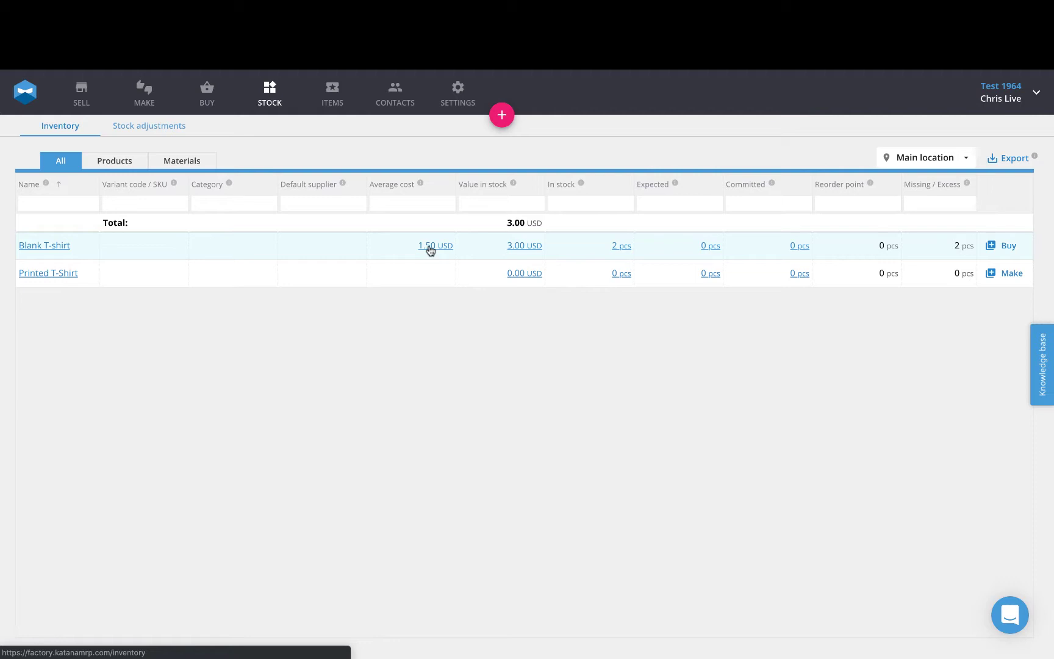
left_click(330, 93)
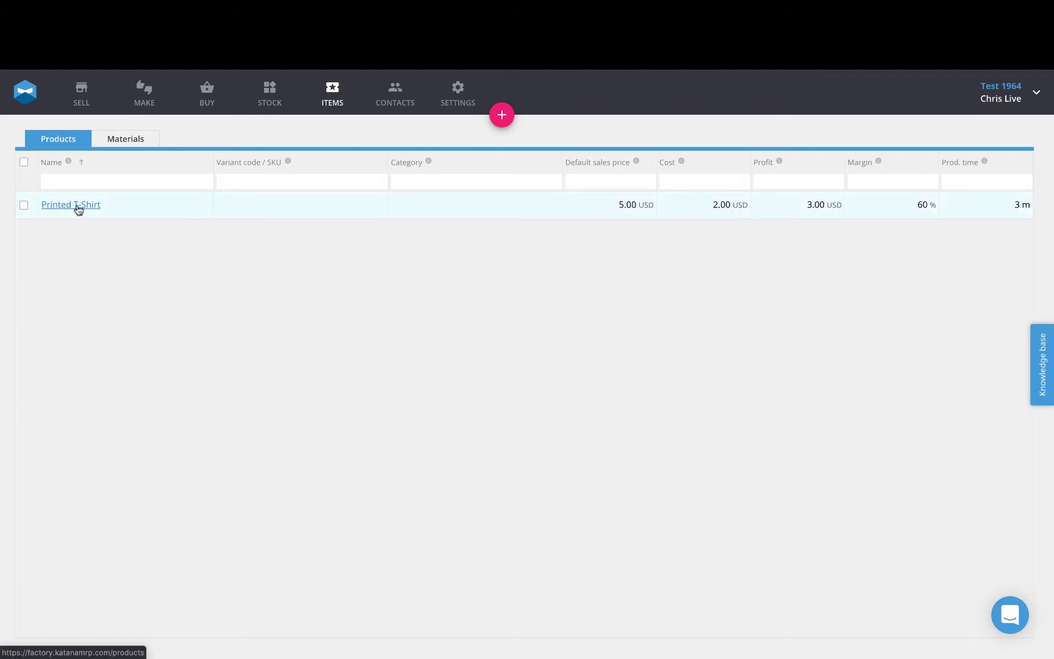
left_click(269, 97)
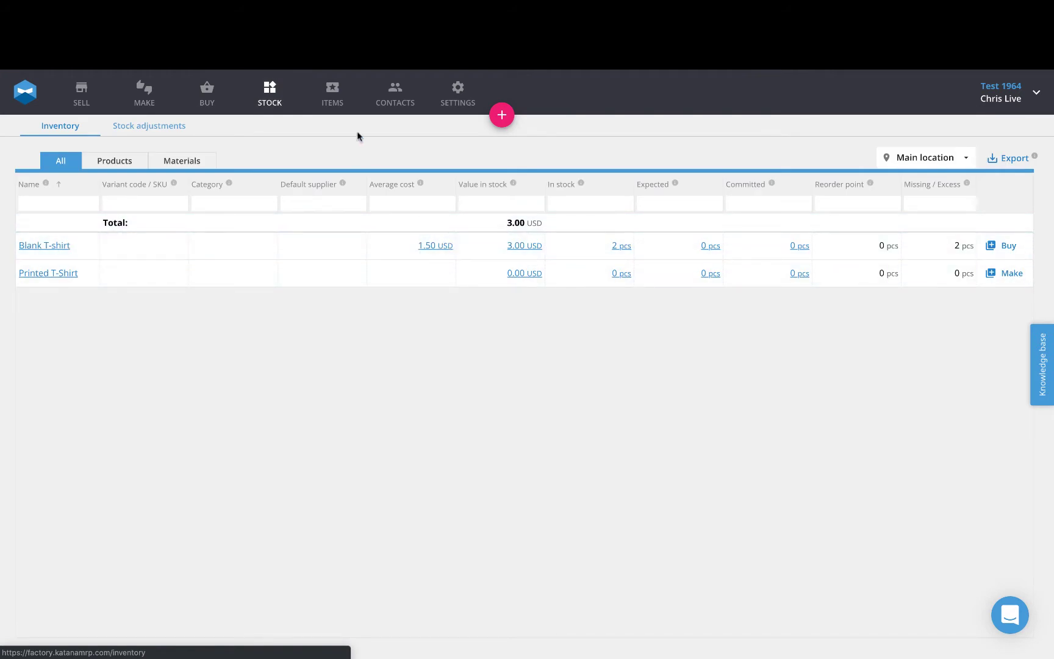
left_click(333, 95)
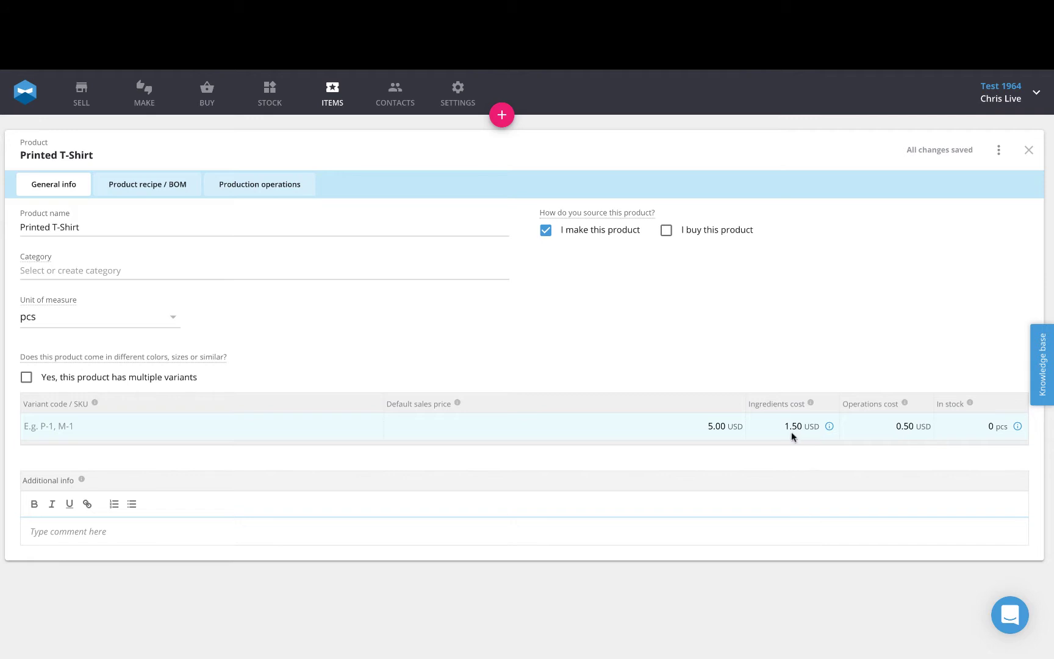
left_click(828, 427)
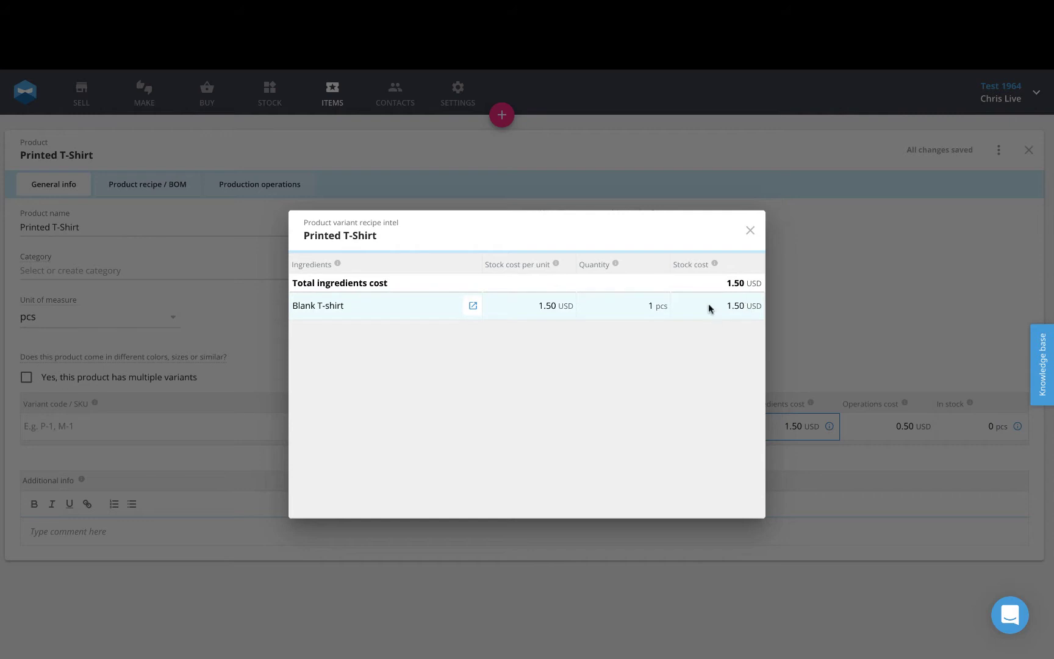
left_click(752, 233)
Step: Create and open a manufacturing order for 1 Printed T-Shirt from the stock inventory, and look over its ingredients and operations
left_click(266, 99)
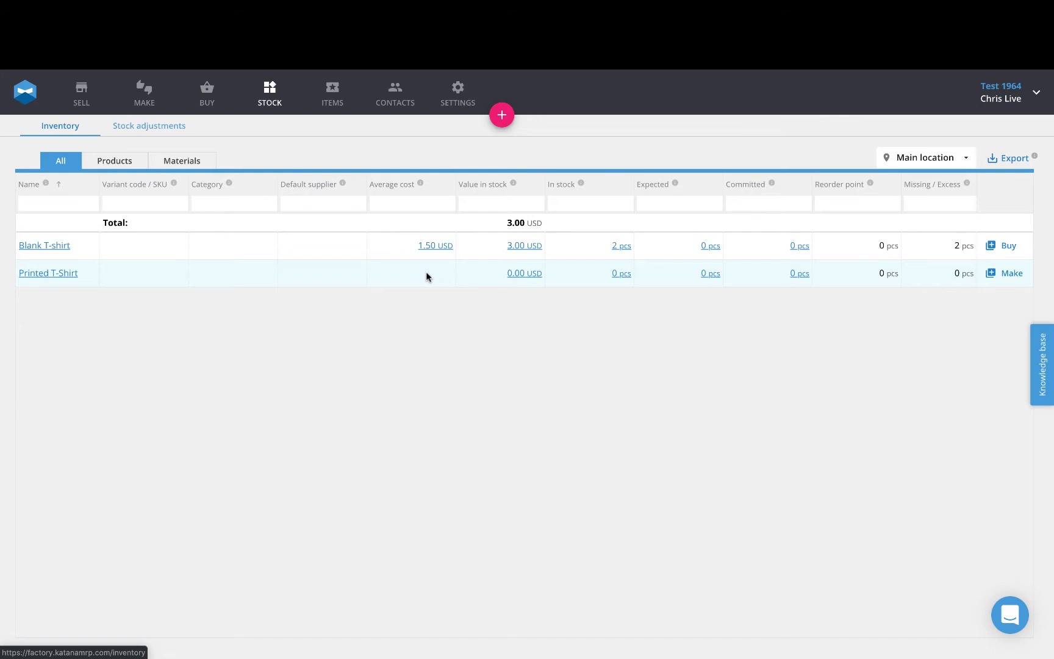
left_click(1009, 275)
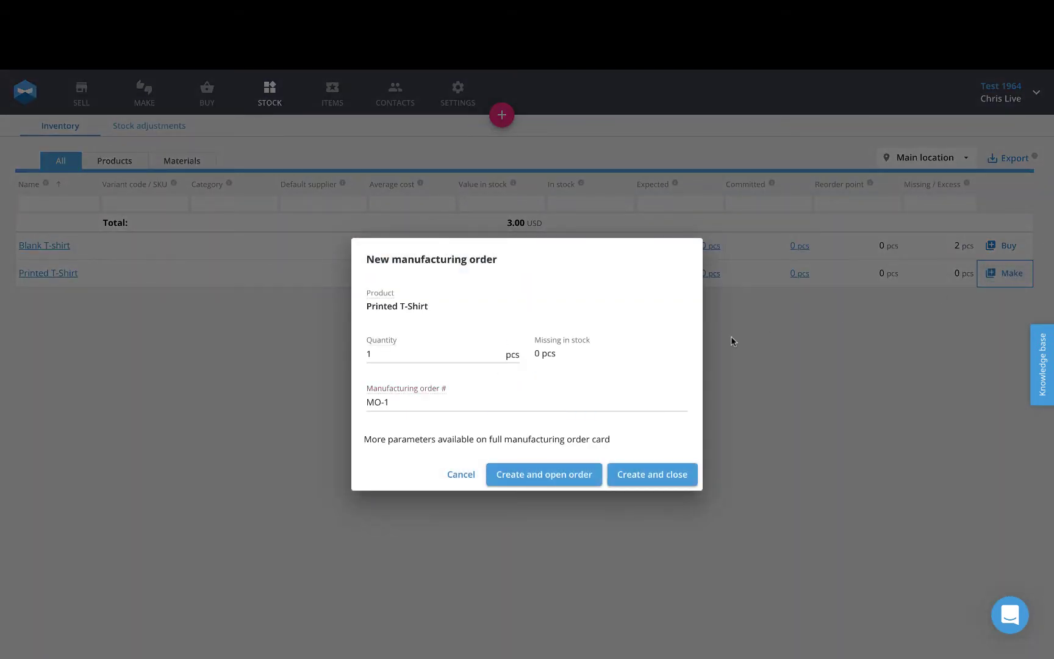
left_click(545, 476)
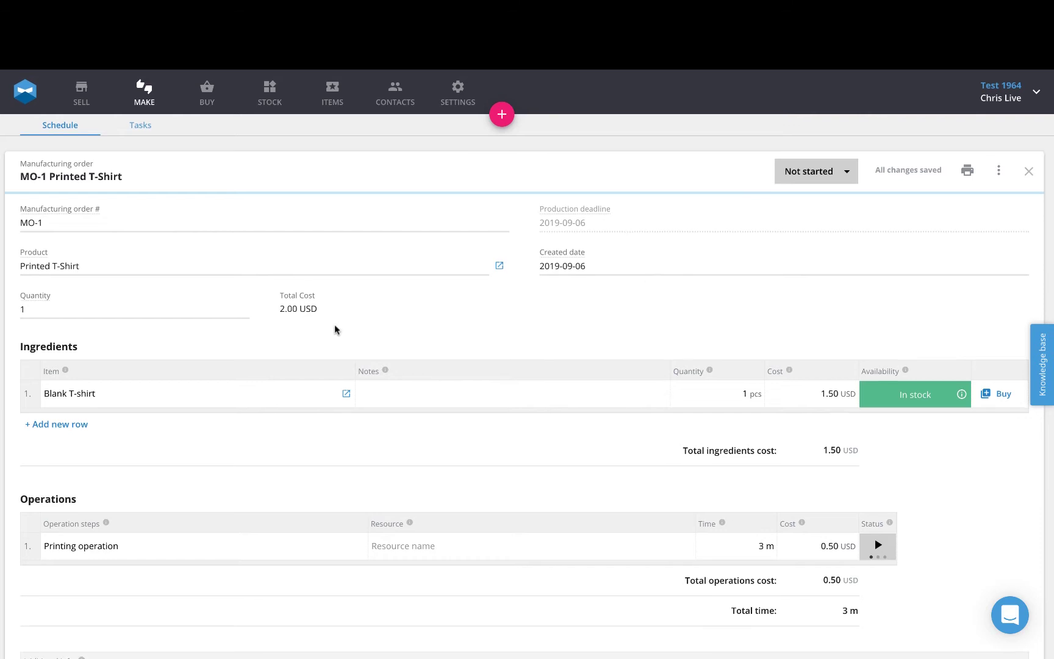
scroll(357, 334, "down", 3)
scroll(562, 305, "up", 3)
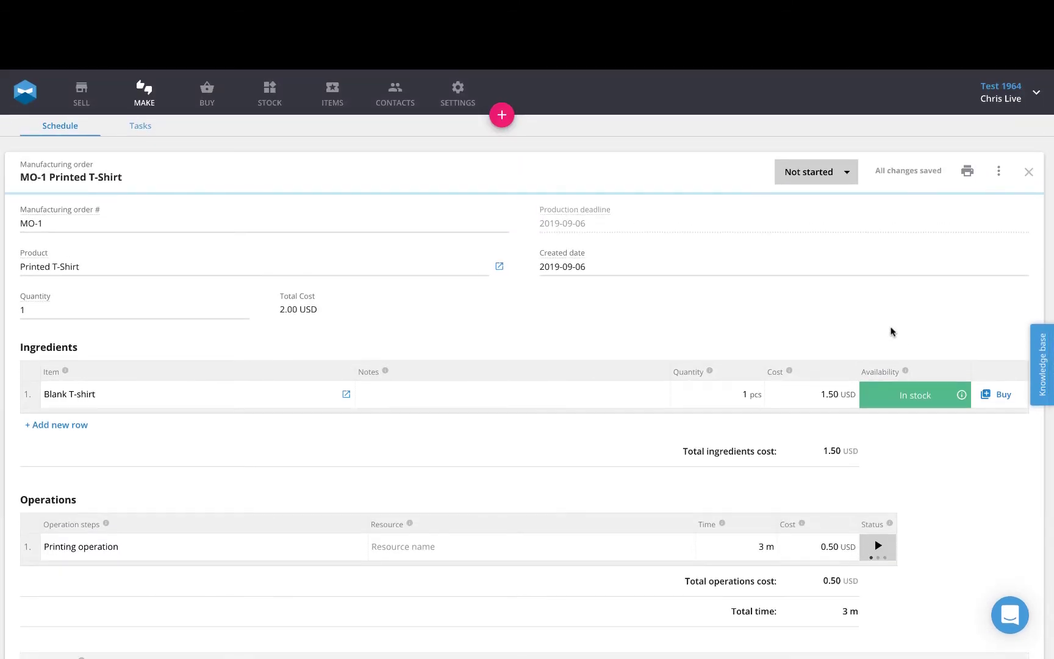
Step: Move the Printed T-Shirt manufacturing order to Work in progress and on to Done
left_click(837, 178)
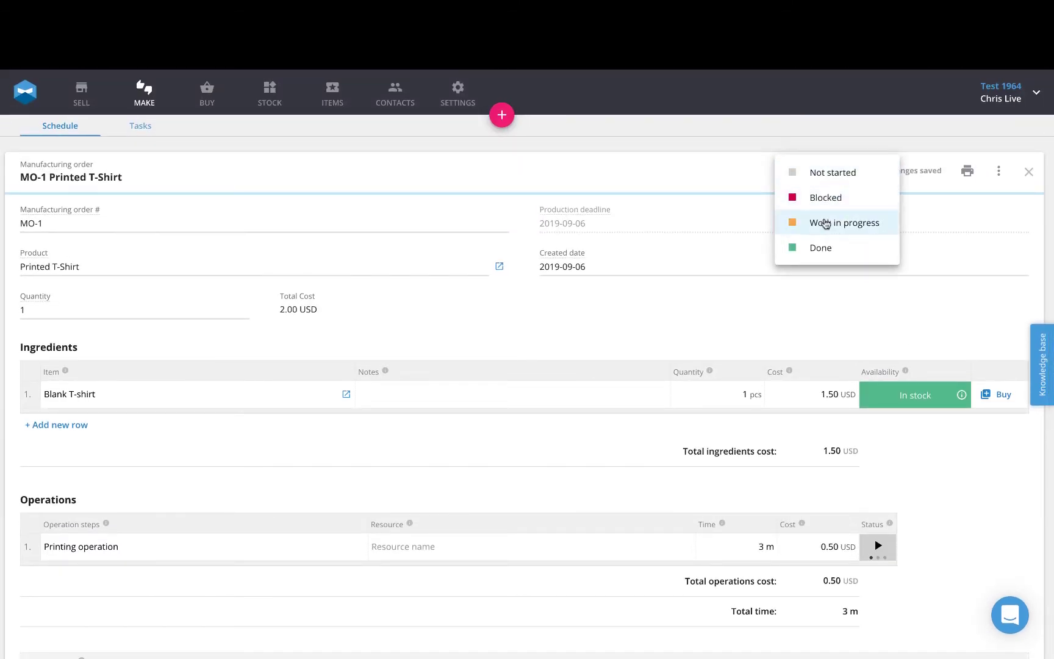
left_click(825, 223)
left_click(802, 180)
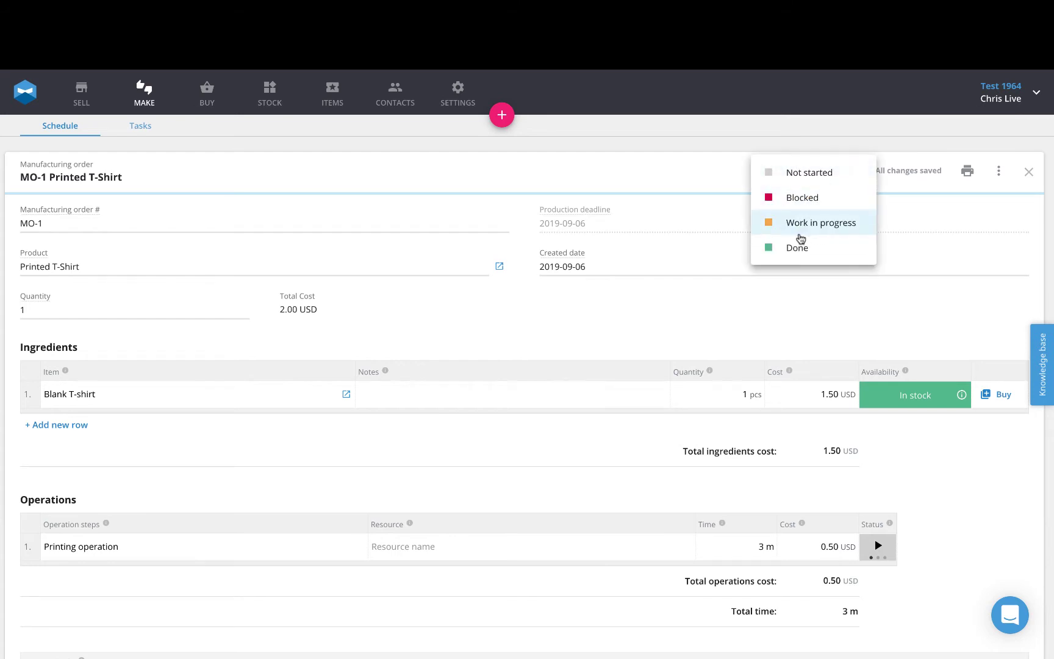
left_click(795, 247)
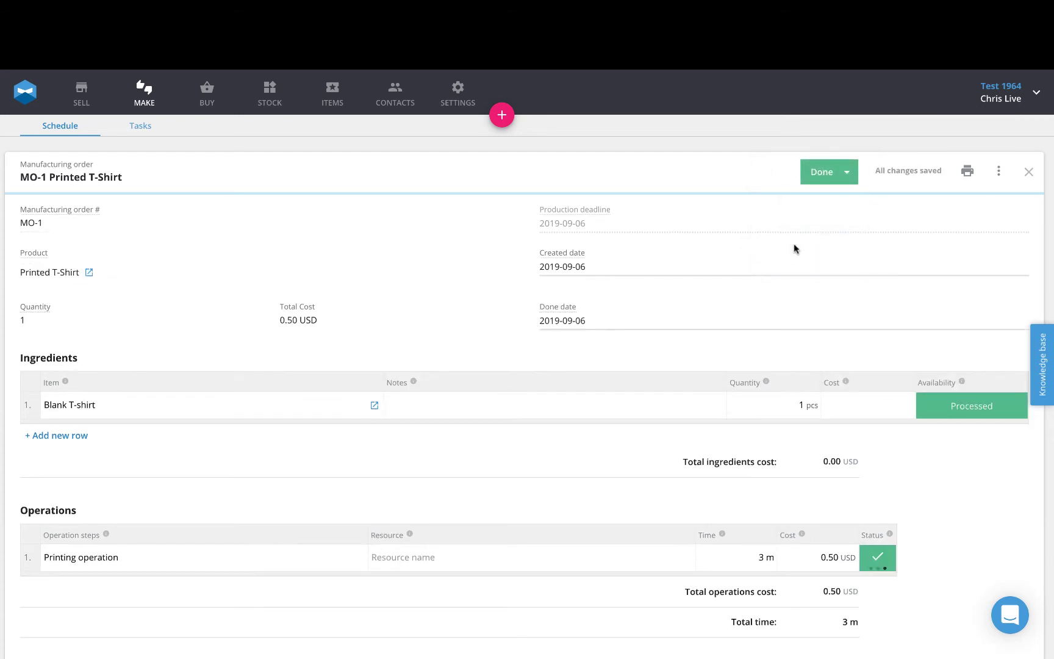
Step: Create and open a second manufacturing order for 1 Printed T-Shirt, starting from the stock inventory
left_click(276, 99)
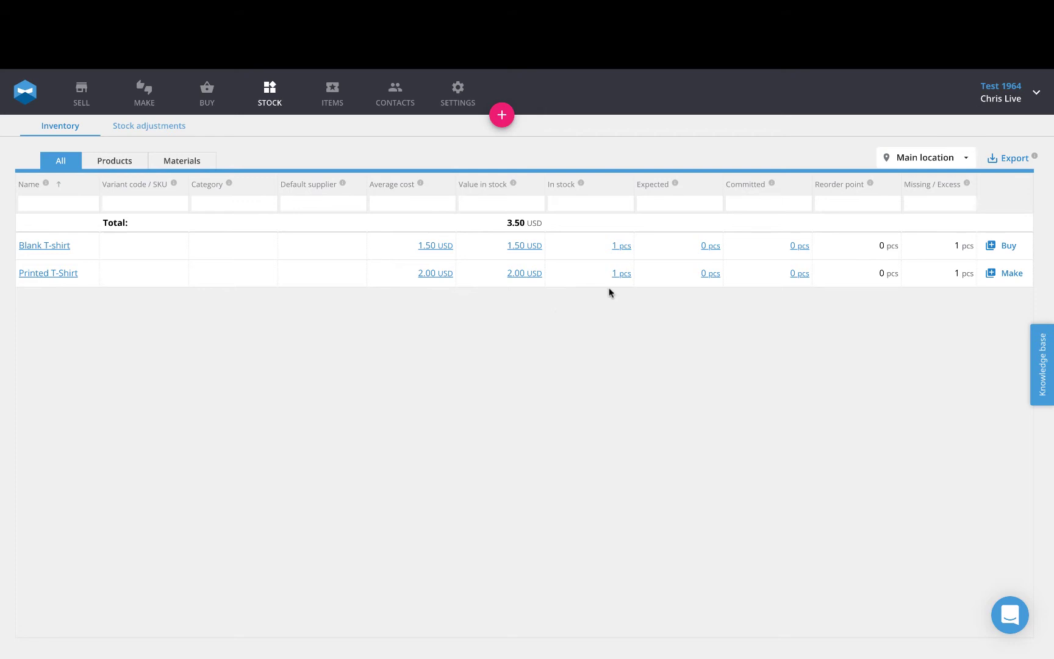
left_click(989, 276)
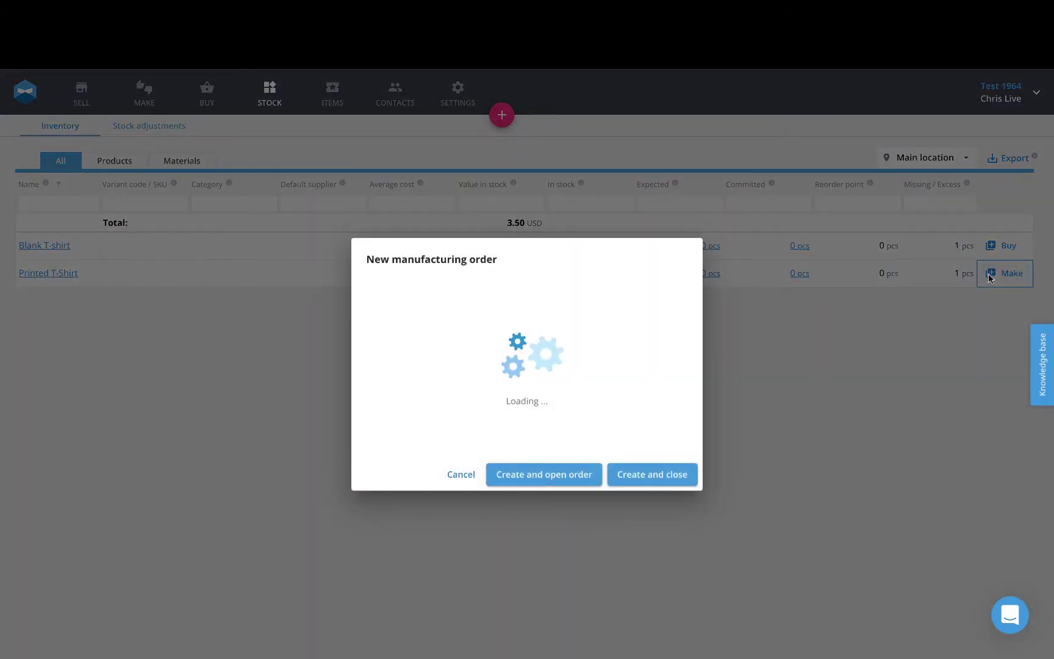
left_click(522, 477)
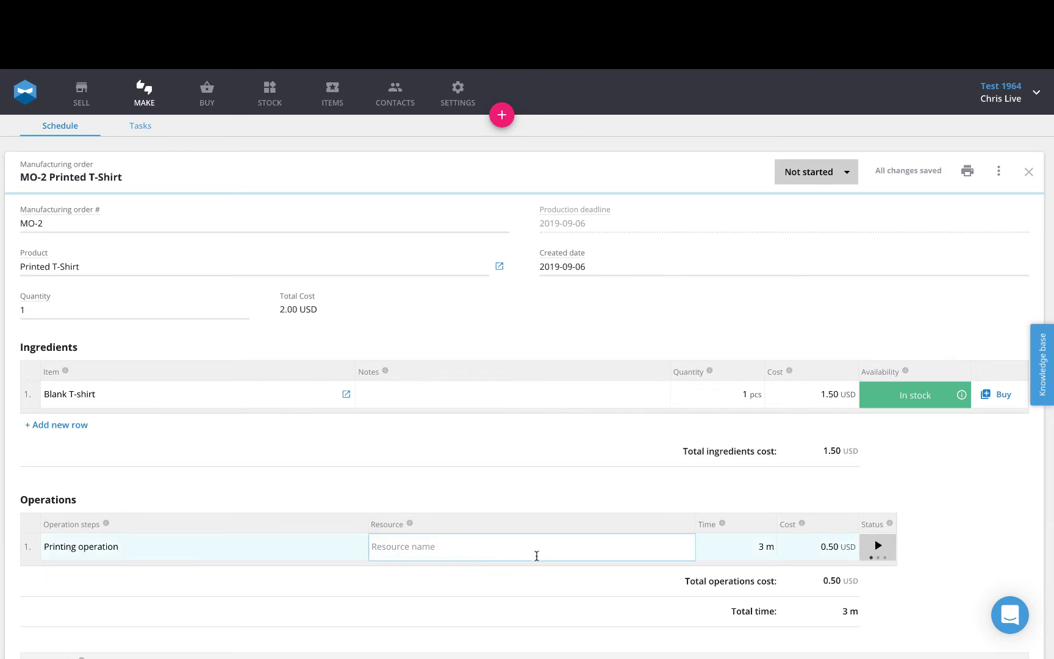
Step: Set the Printing operation's time to 6 minutes in the second manufacturing order
left_click(761, 546)
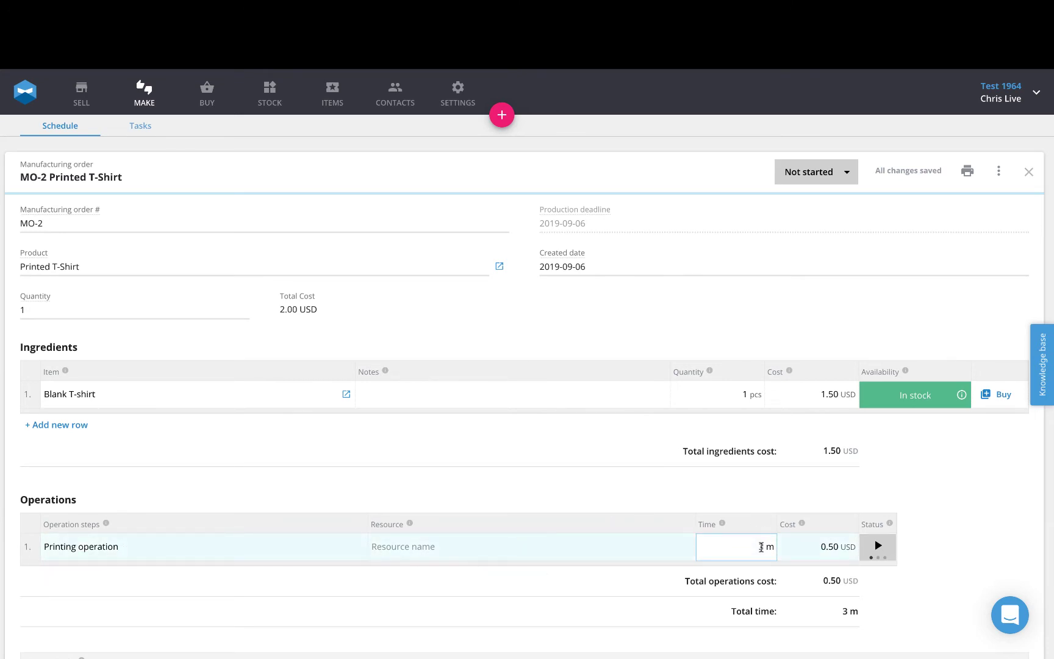
left_click(762, 548)
left_click(736, 565)
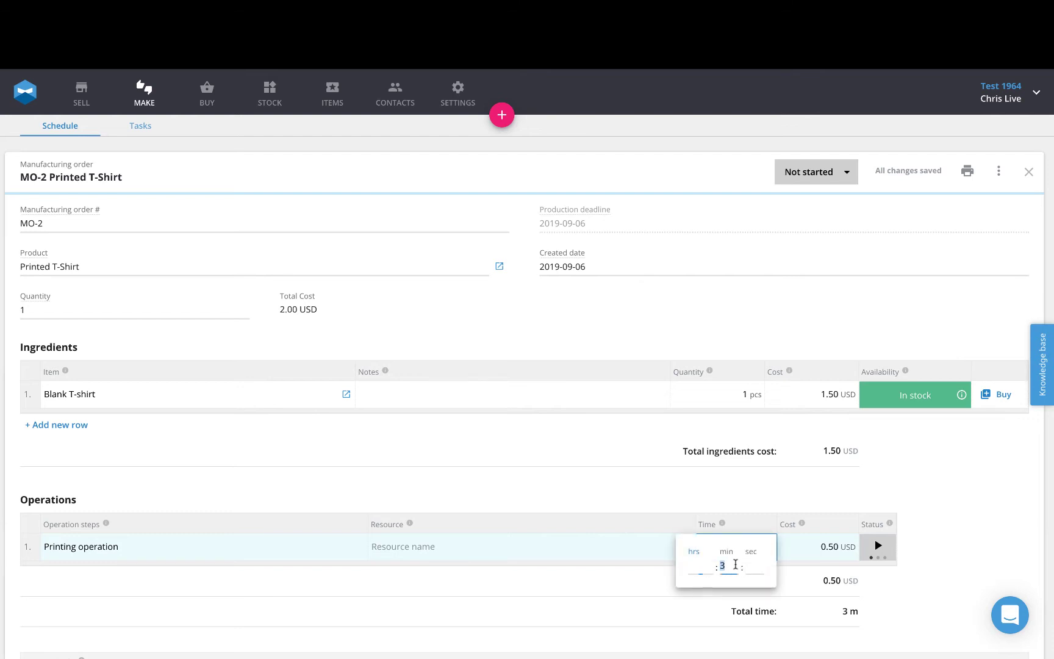
type("6")
left_click(969, 521)
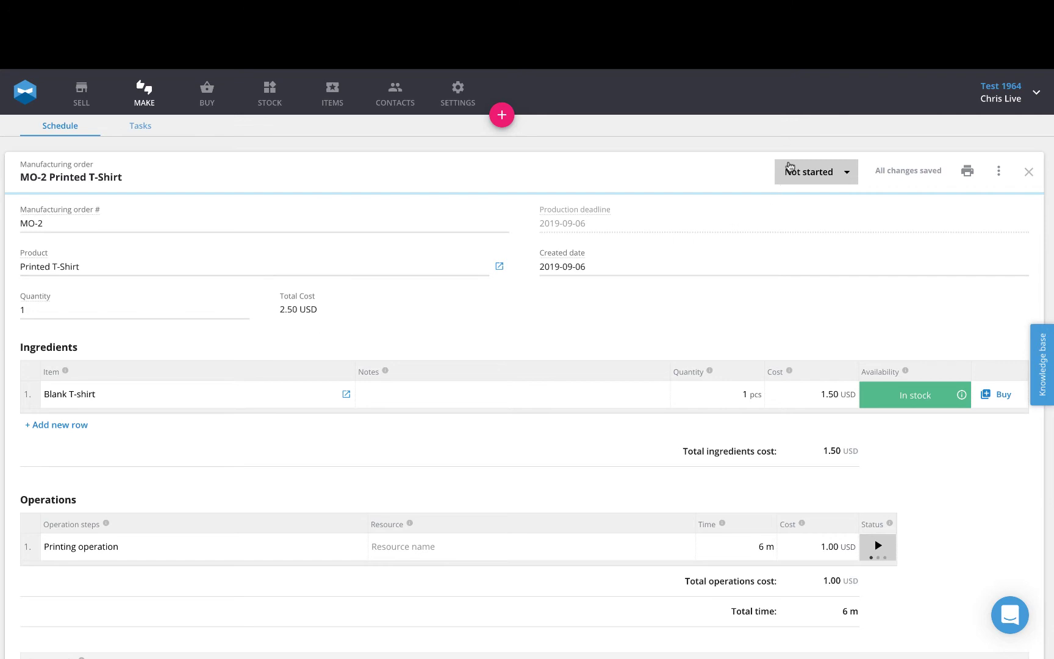
Step: Move the second manufacturing order to Work in progress and complete it as Done
left_click(807, 172)
left_click(826, 227)
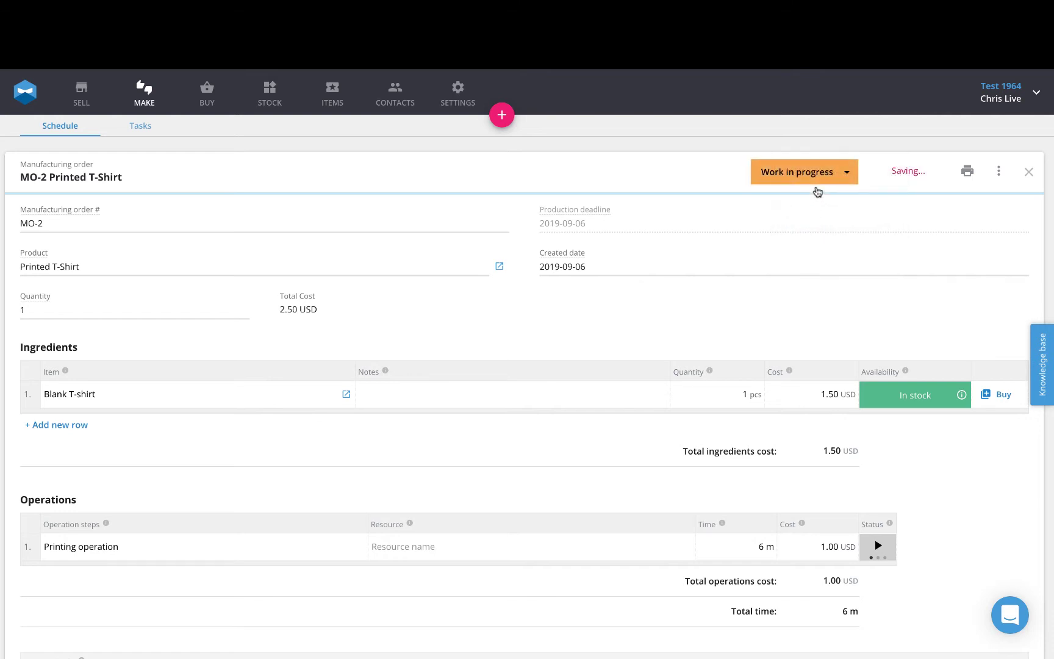
scroll(821, 175, "down", 1)
left_click(821, 173)
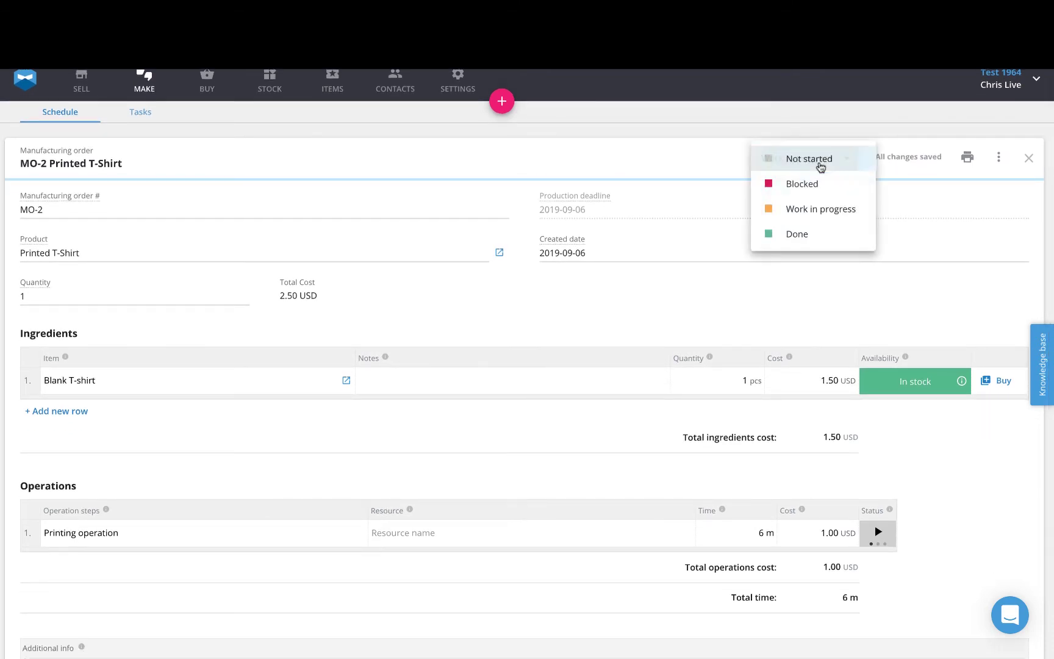
left_click(799, 236)
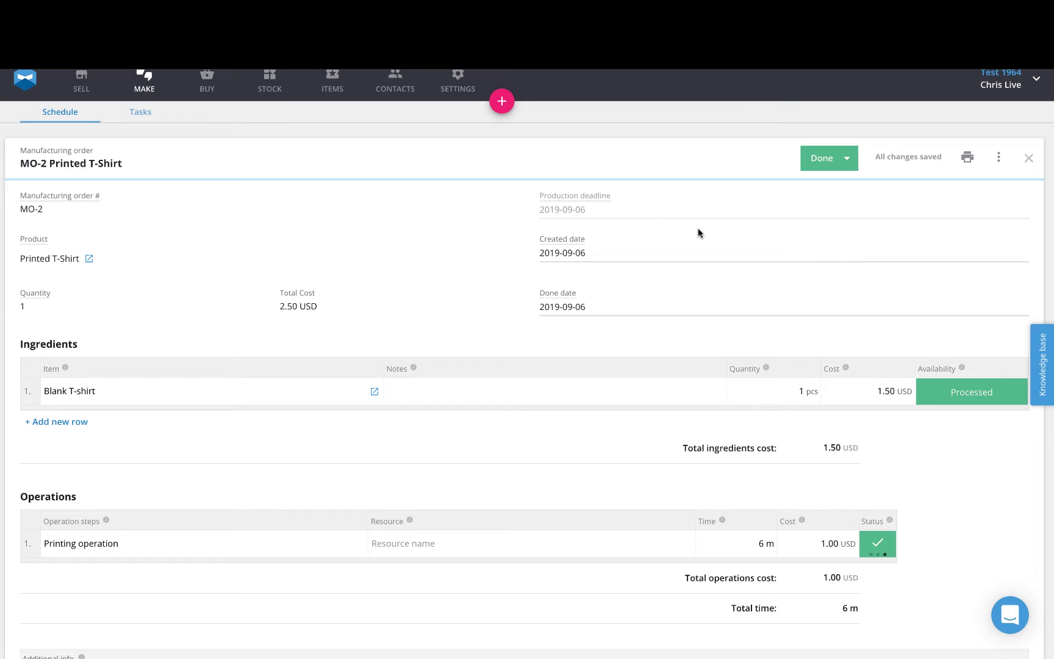
scroll(290, 205, "up", 2)
Step: Examine the Printed T-Shirt's average cost and in-stock movements in the inventory, and the cost details of its latest manufacturing order
left_click(265, 97)
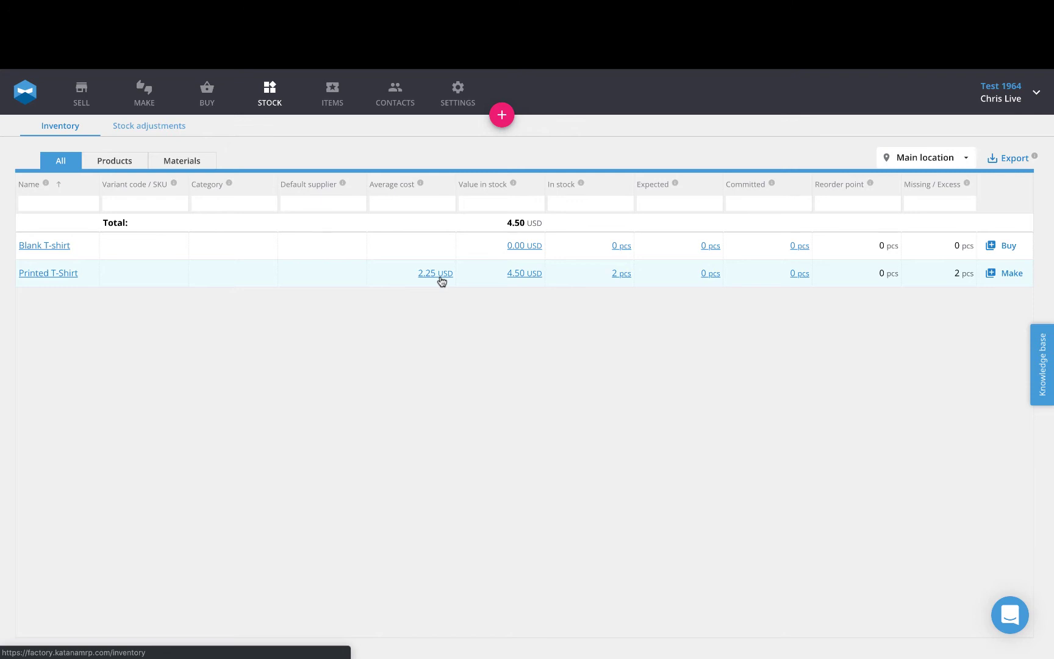
left_click(617, 274)
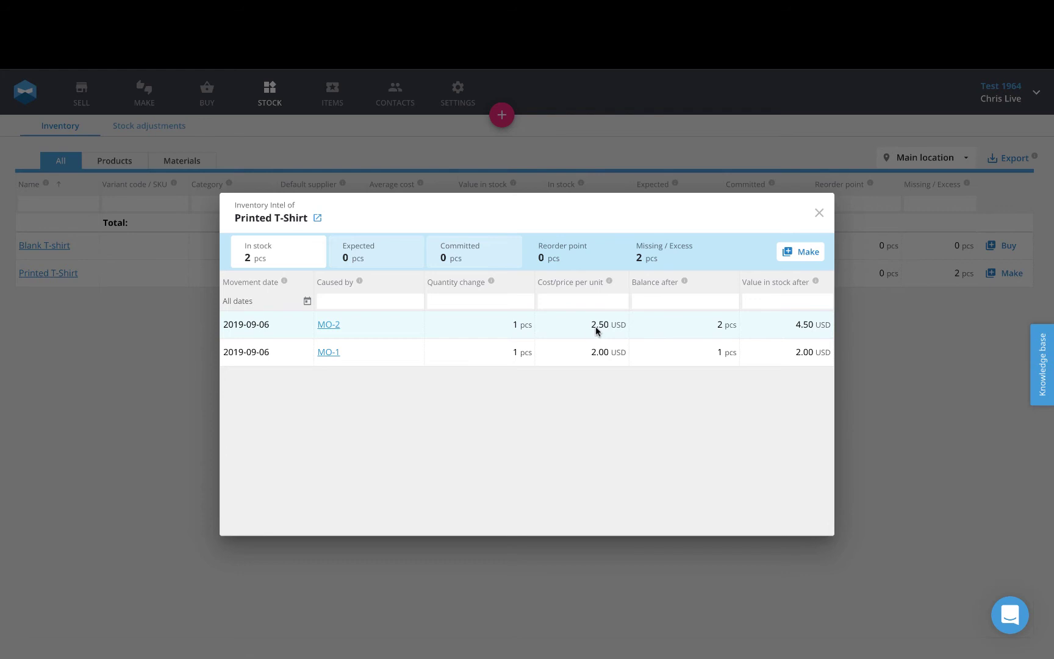
left_click(330, 324)
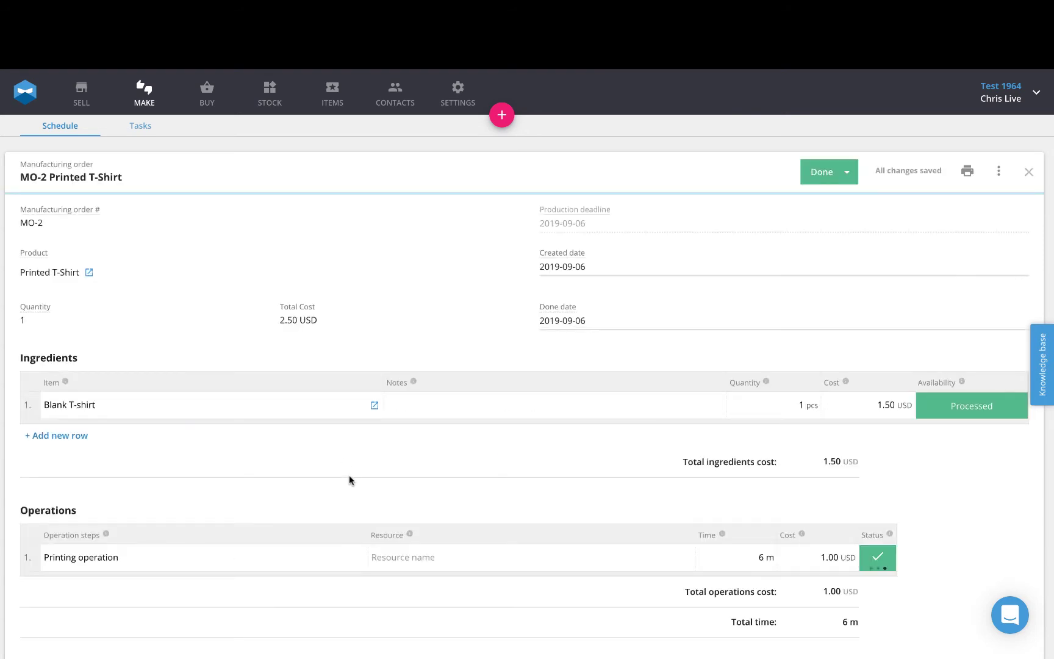
scroll(479, 470, "down", 3)
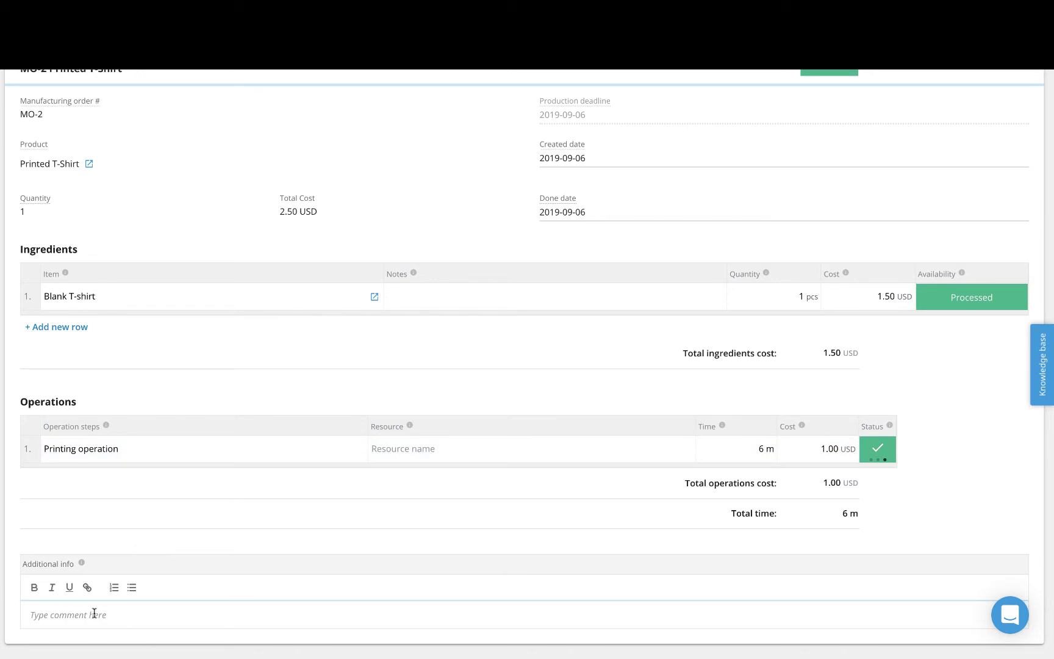
scroll(179, 423, "up", 2)
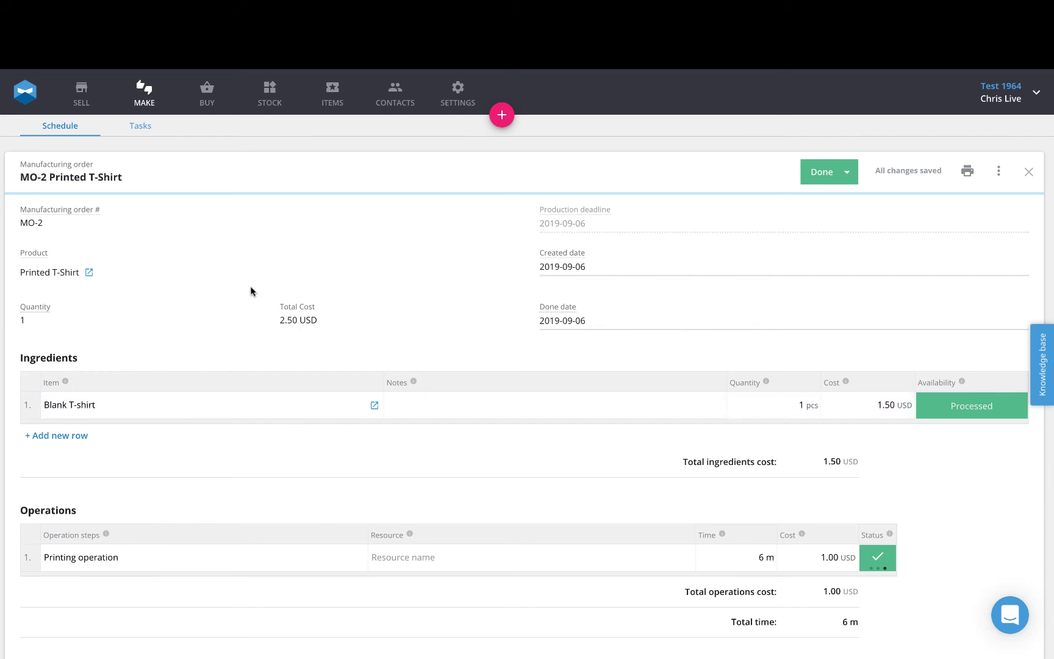
Step: Start a new stock adjustment from the inventory and choose Printed T-Shirt as its item
left_click(268, 98)
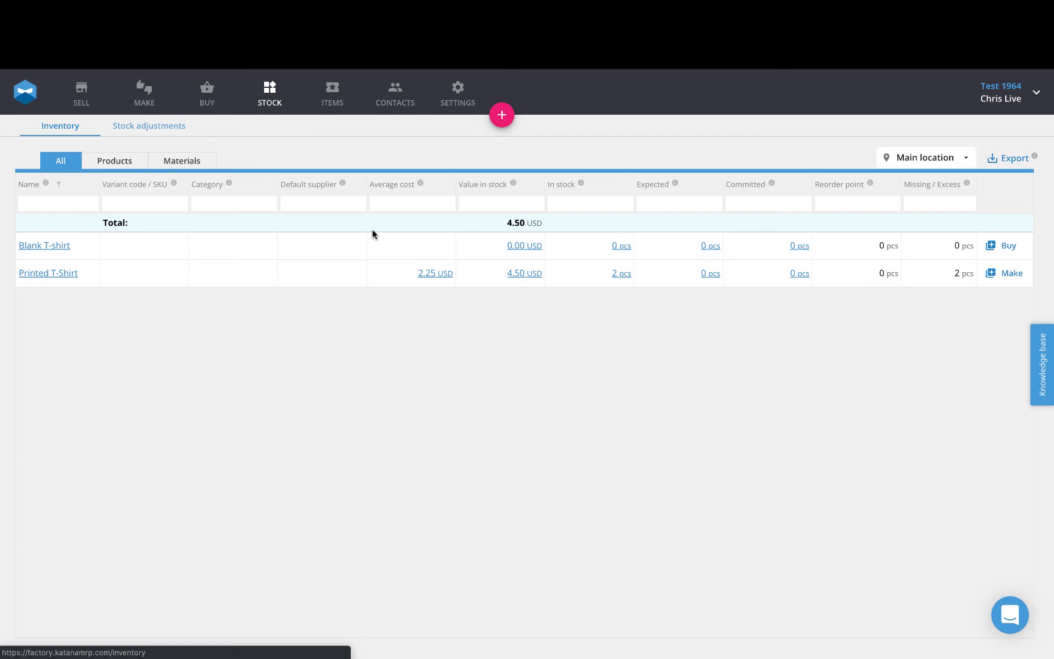
left_click(500, 120)
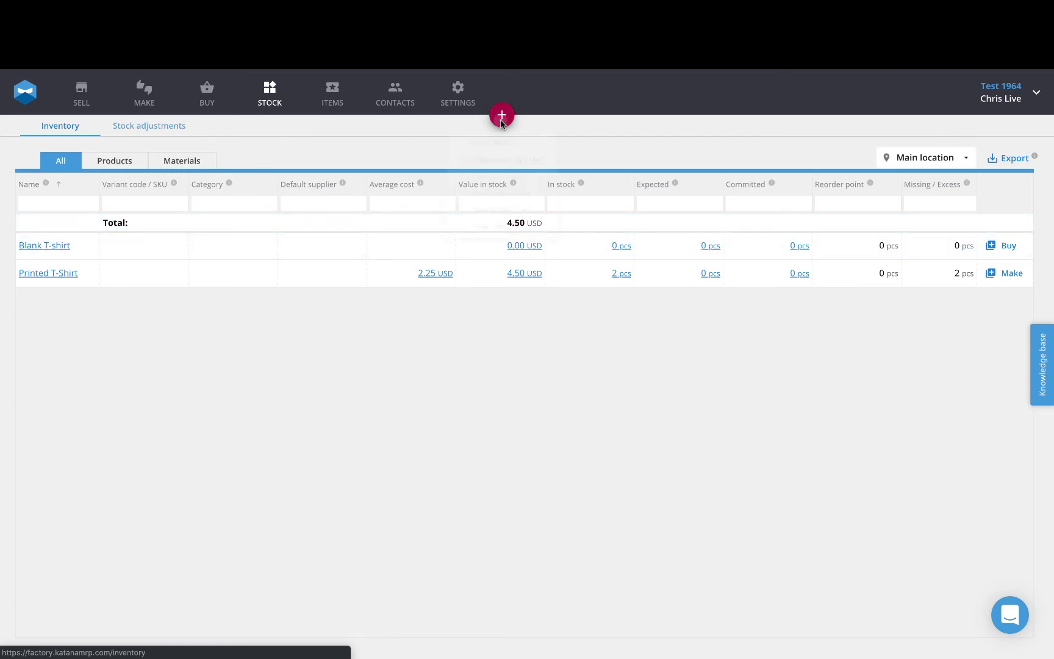
left_click(500, 224)
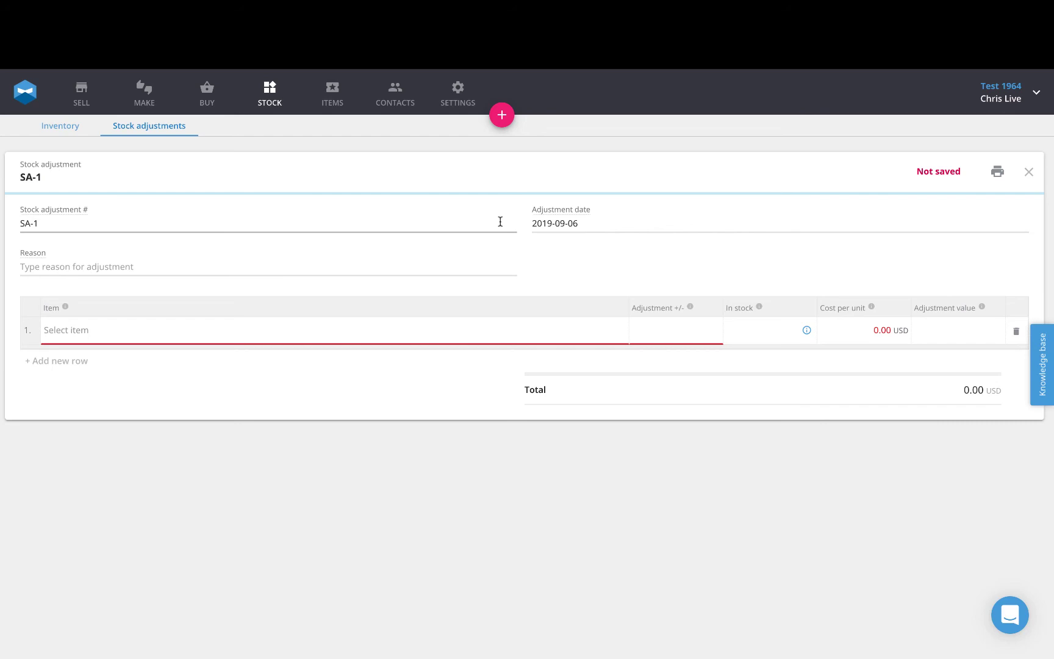
left_click(175, 329)
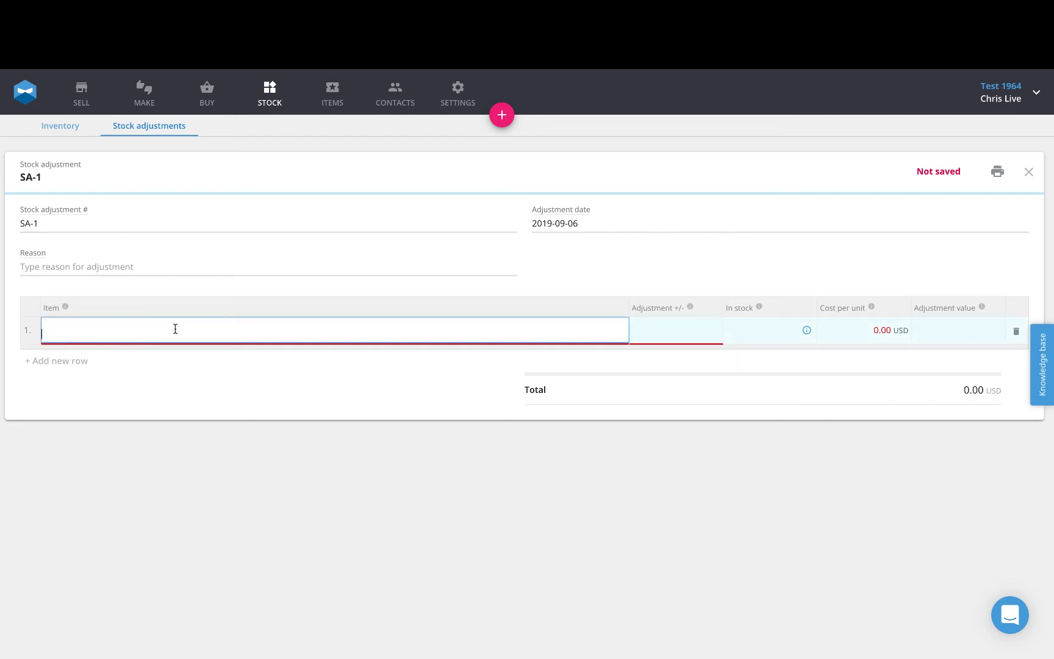
type("print")
left_click(113, 360)
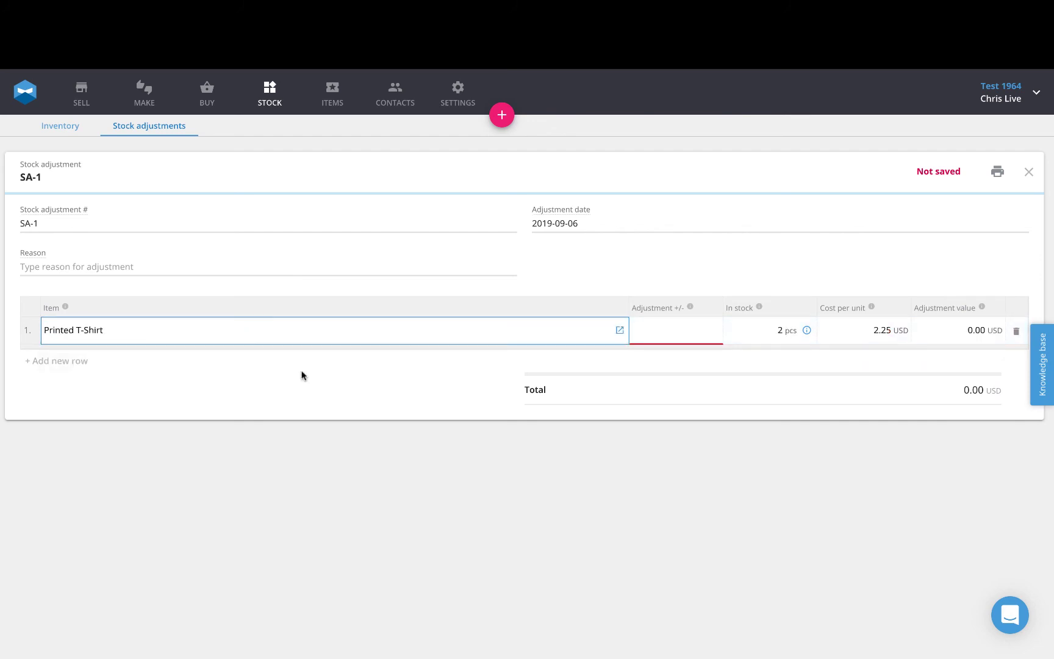
Step: Set the Printed T-Shirt's adjustment quantity to 1 and its cost per unit to 1.50 USD, and close the stock adjustment
left_click(677, 329)
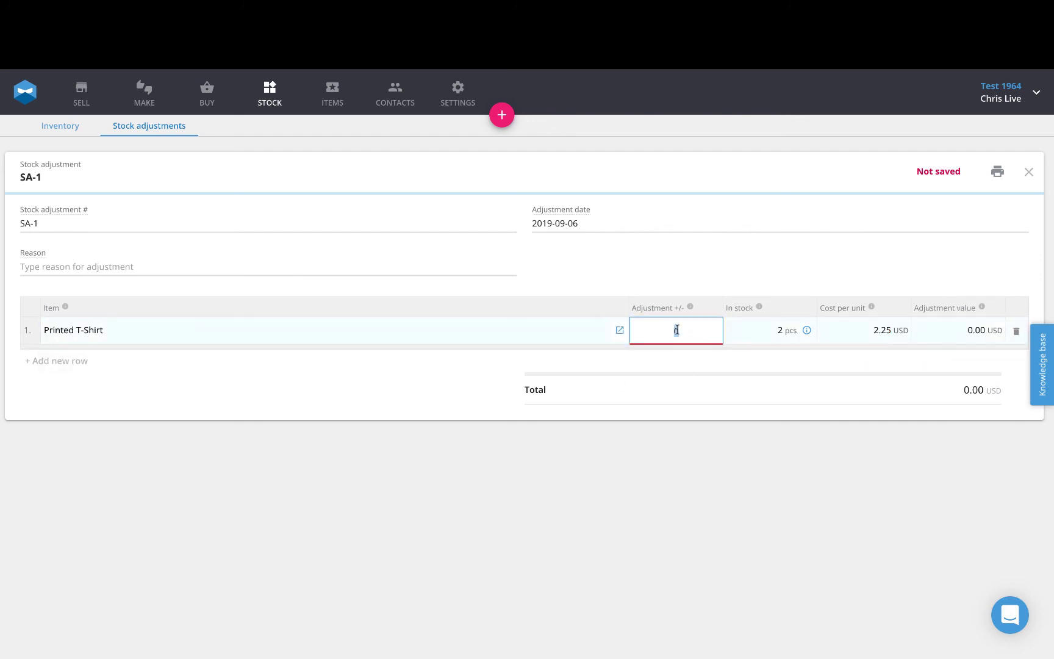
left_click(684, 330)
key("BackSpace")
type("1")
left_click(762, 471)
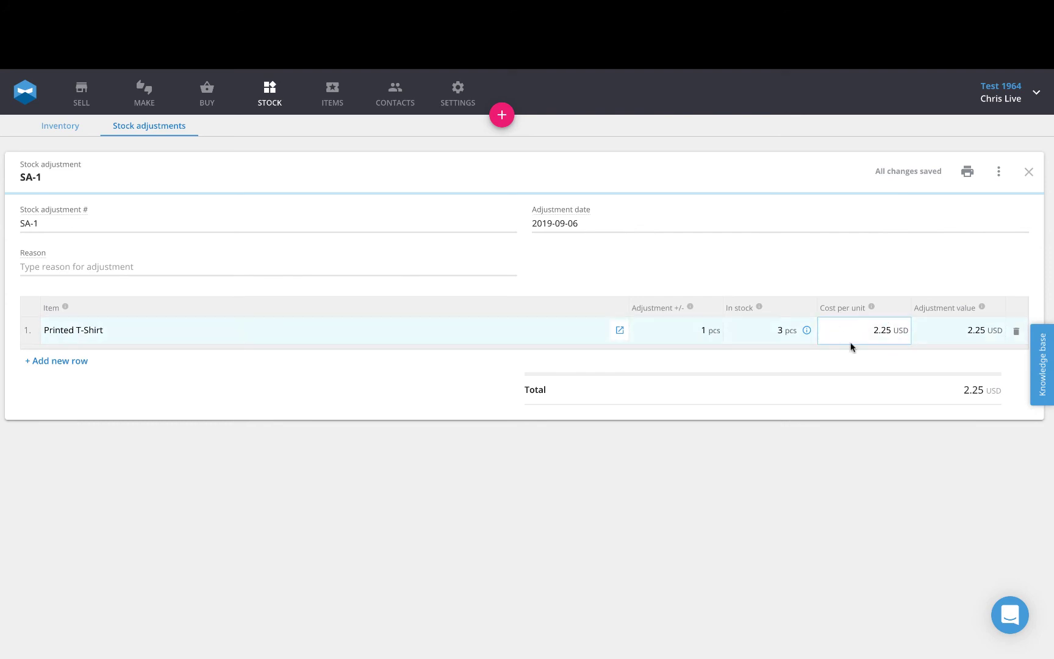
left_click(883, 327)
type("1.50")
left_click(812, 466)
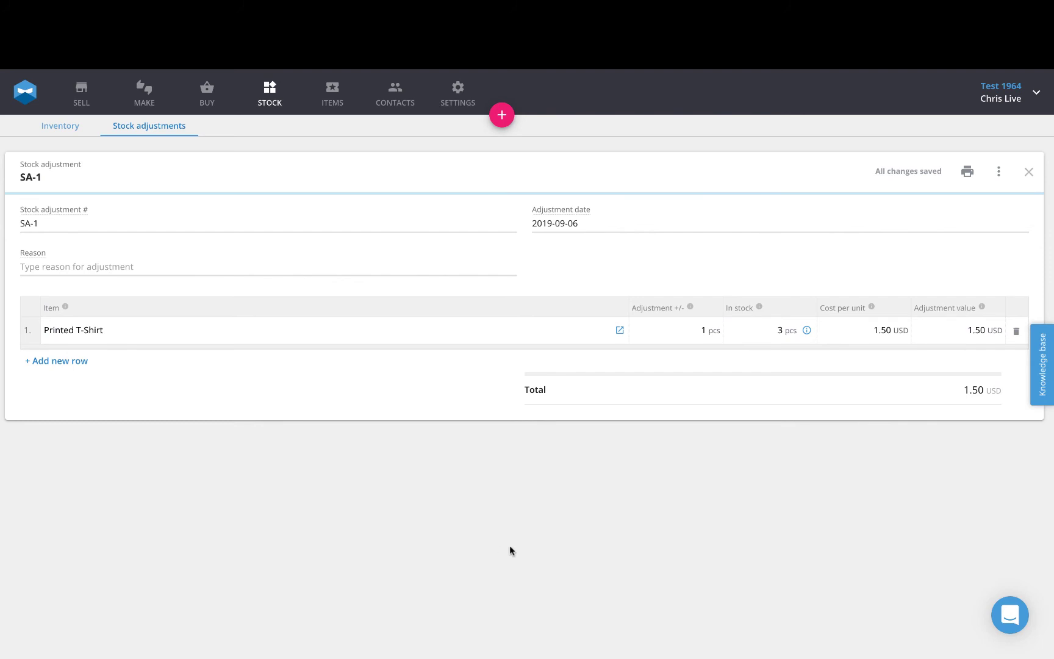
left_click(1026, 173)
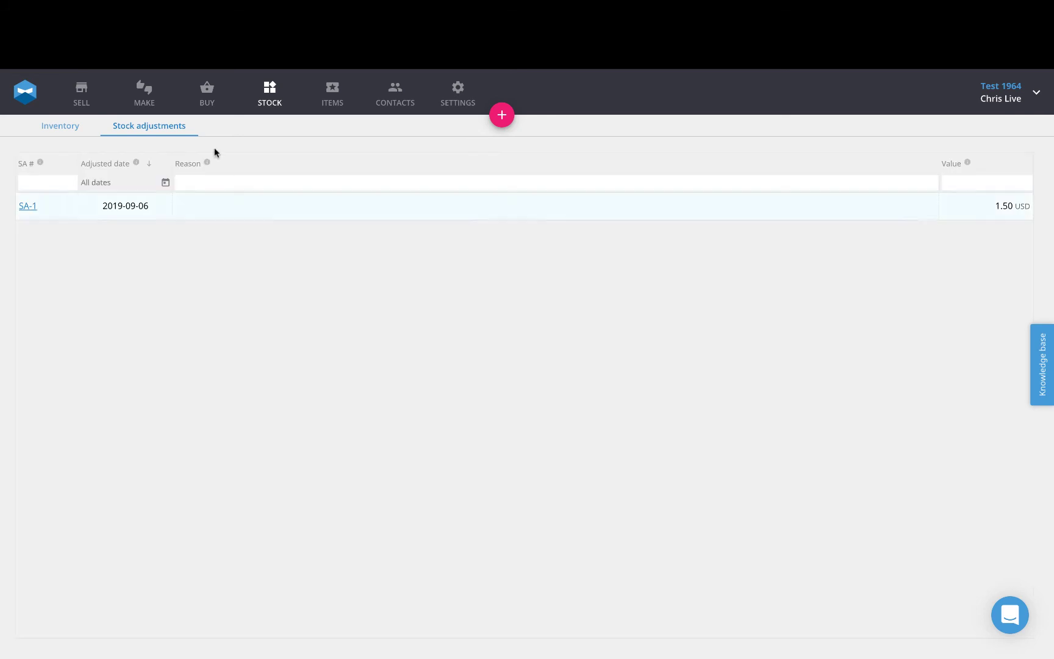
Step: Examine the Printed T-Shirt's average cost, value in stock and in-stock movements in the inventory
left_click(262, 99)
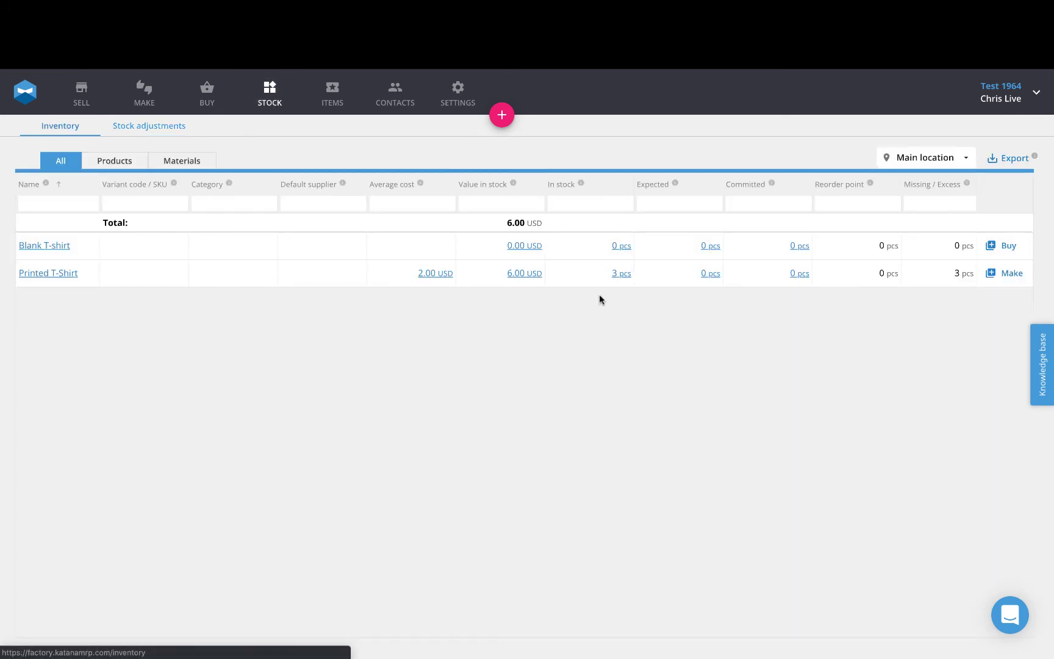
left_click(632, 275)
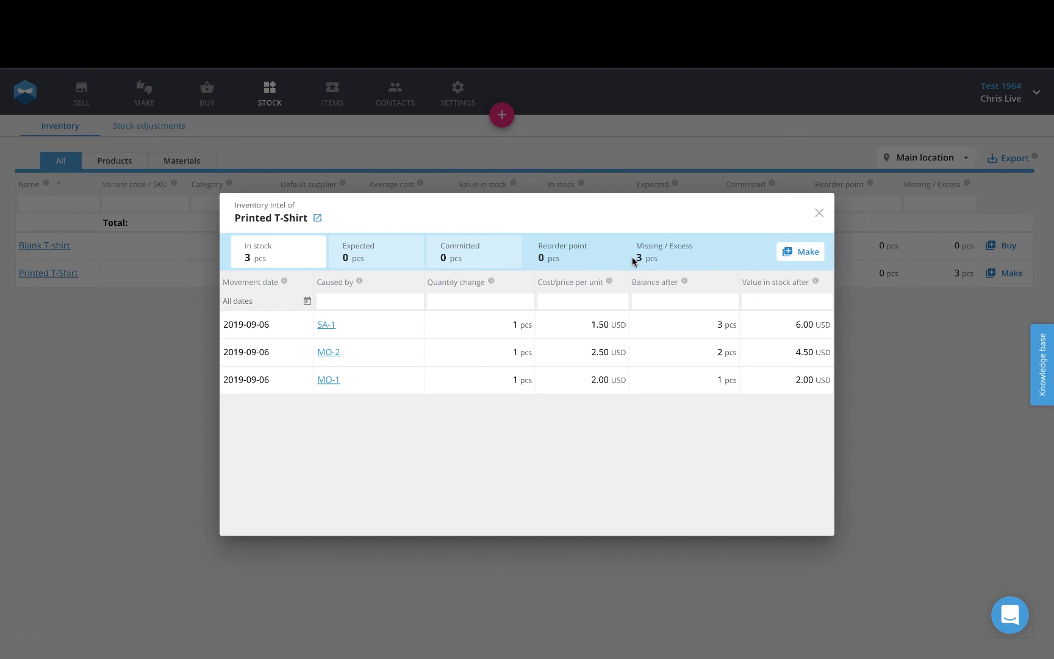
left_click(501, 119)
Step: Create a second stock adjustment that adds 10 pcs of Printed T-Shirt
left_click(502, 117)
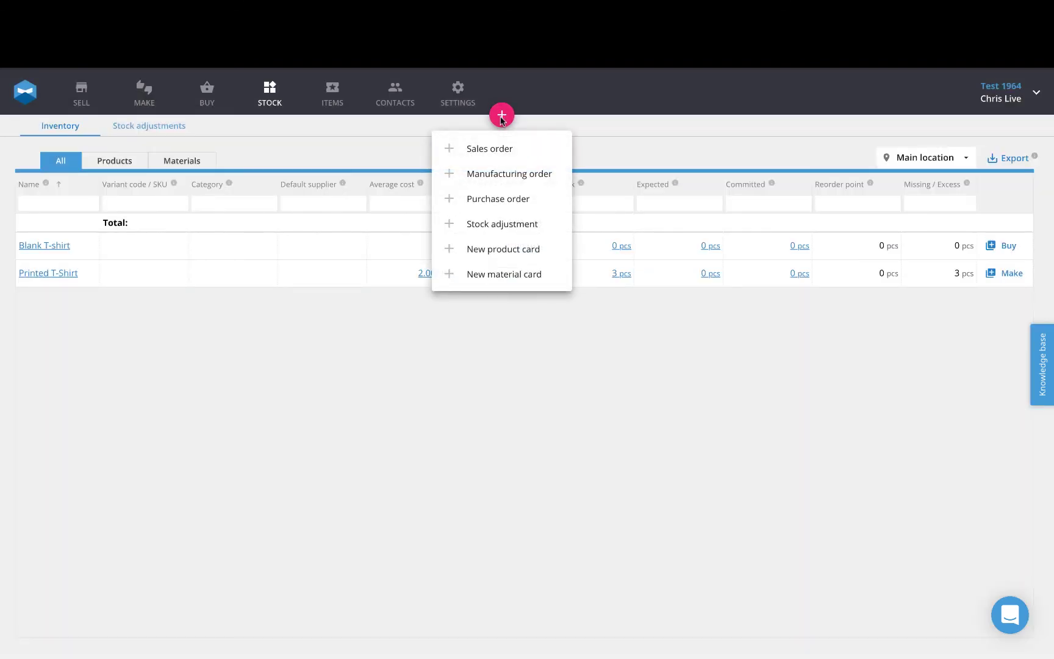
left_click(479, 223)
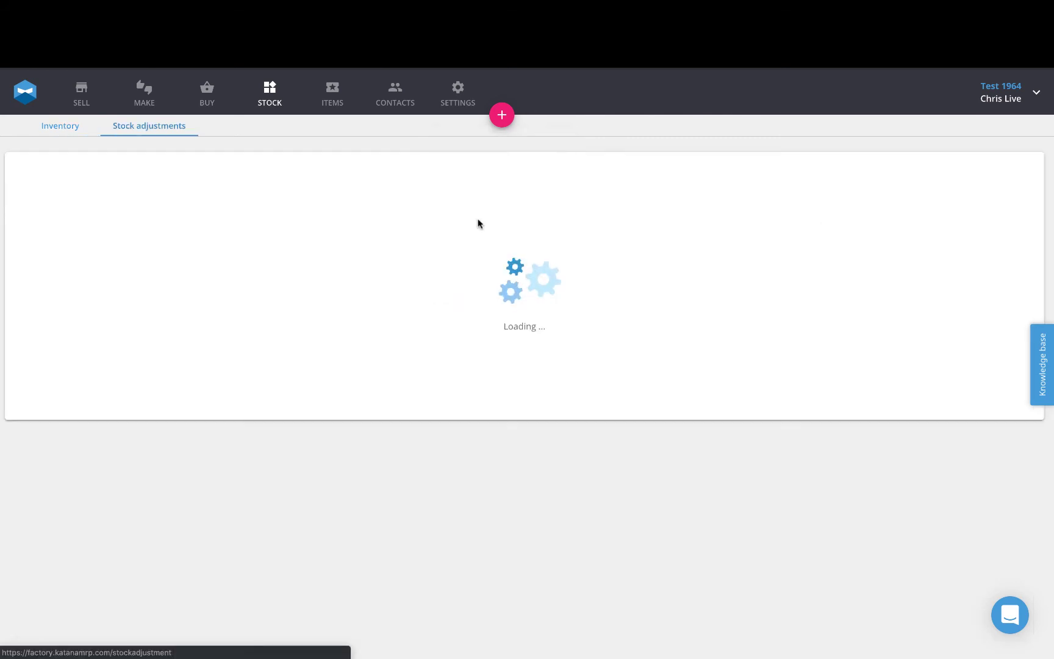
left_click(181, 324)
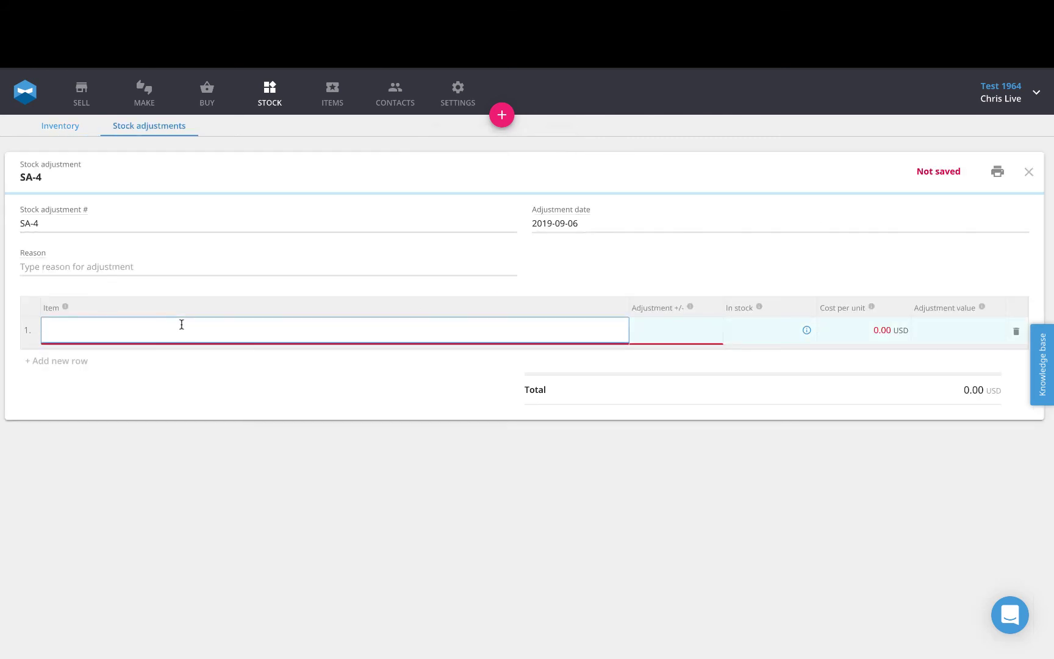
type("print")
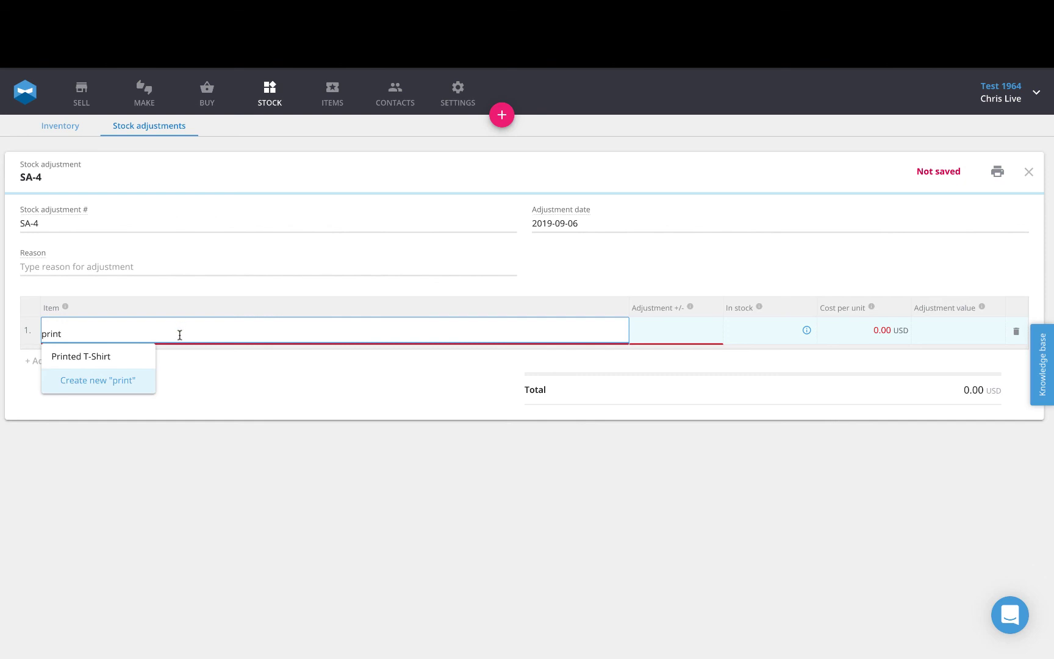
left_click(108, 355)
left_click(718, 332)
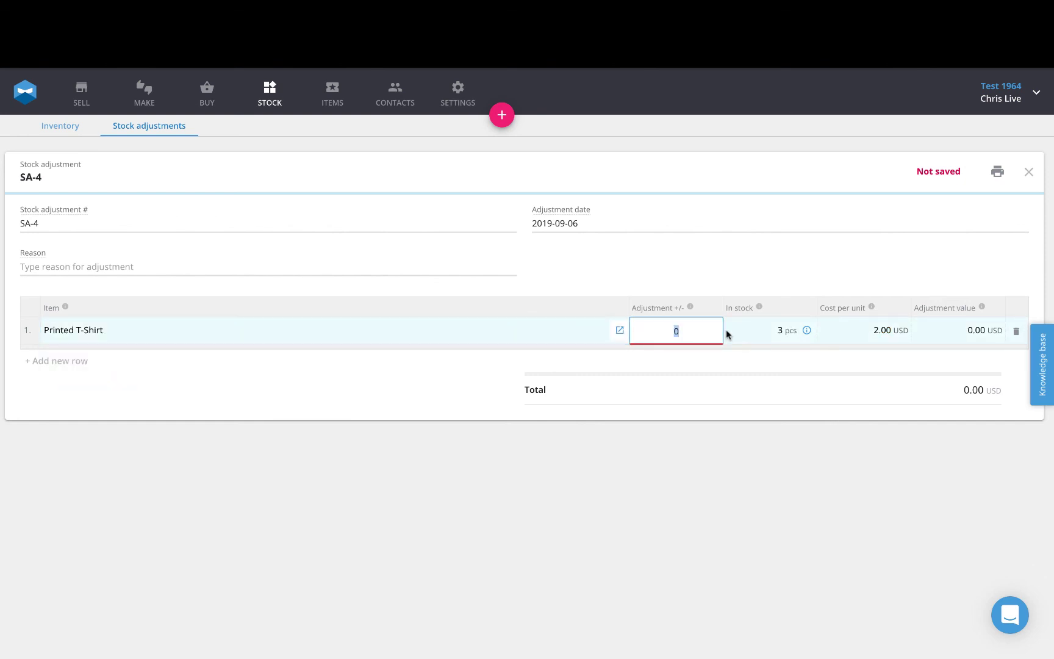
type("10")
left_click(755, 402)
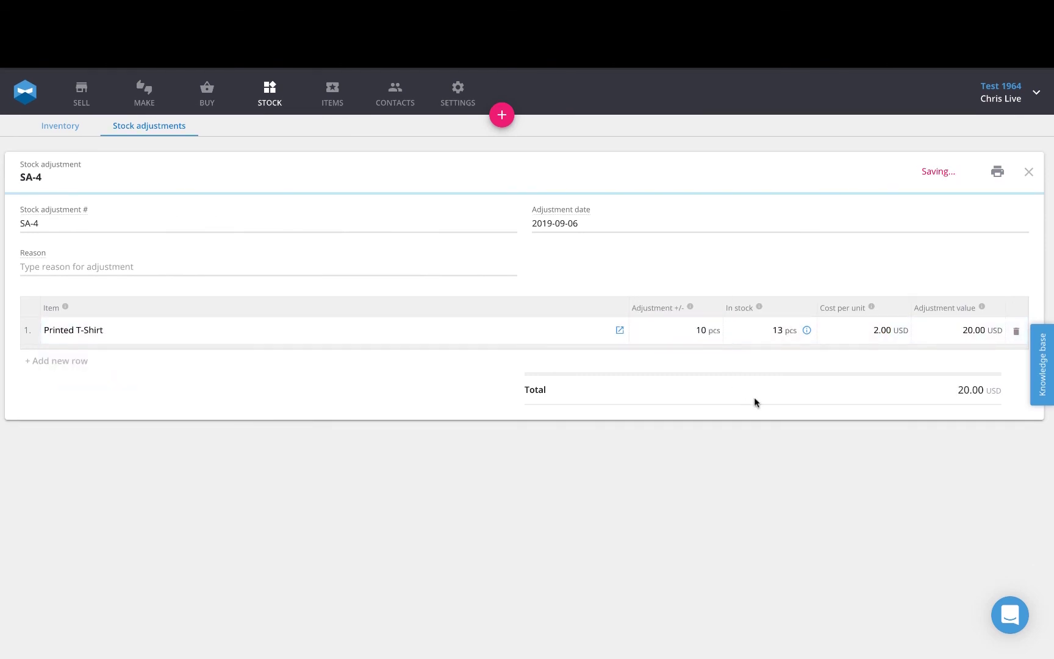
Step: Set the Printed T-Shirt's cost per unit to 0 USD in the second stock adjustment and close it
left_click(884, 330)
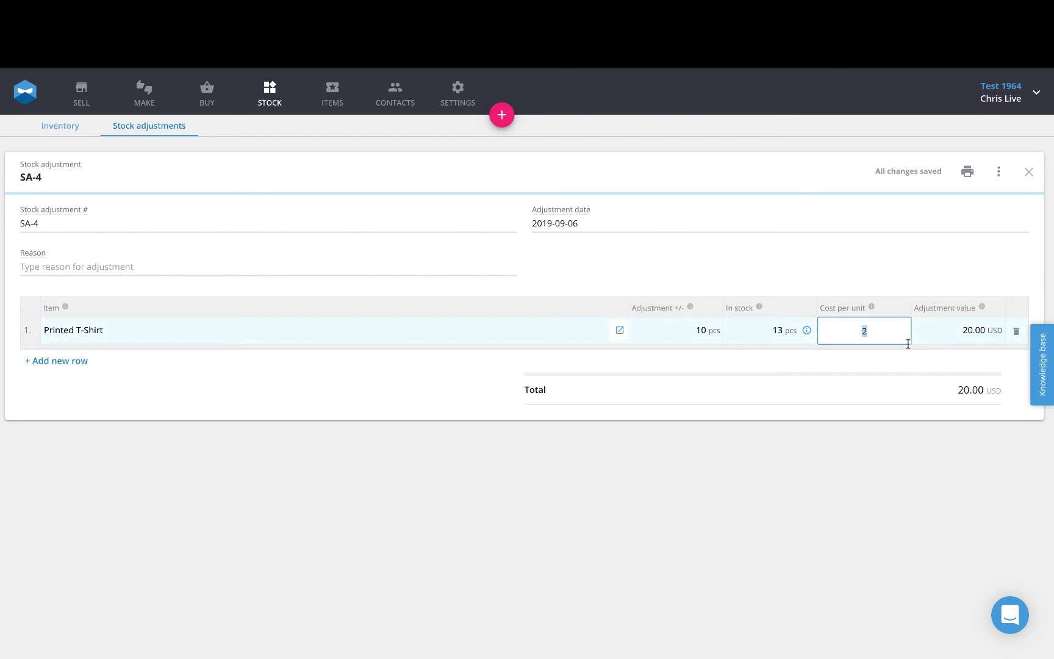
type("0")
left_click(789, 377)
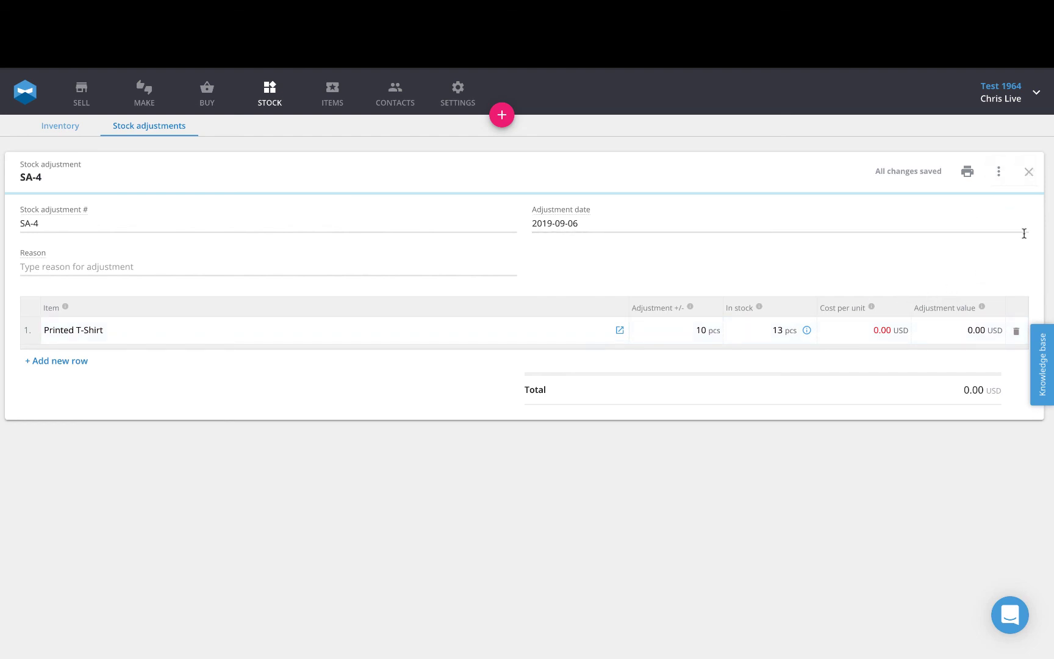
left_click(1031, 175)
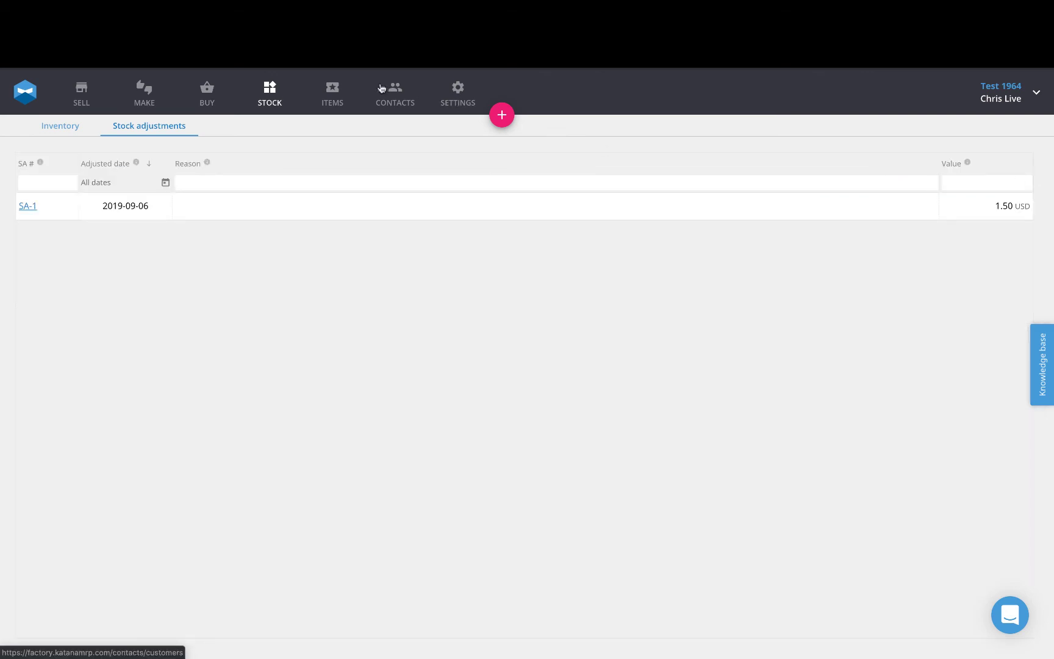
Step: Reopen the 10 pcs stock adjustment from the Printed T-Shirt's in-stock movements, set its cost per unit to 2 USD, and return to the inventory
left_click(260, 92)
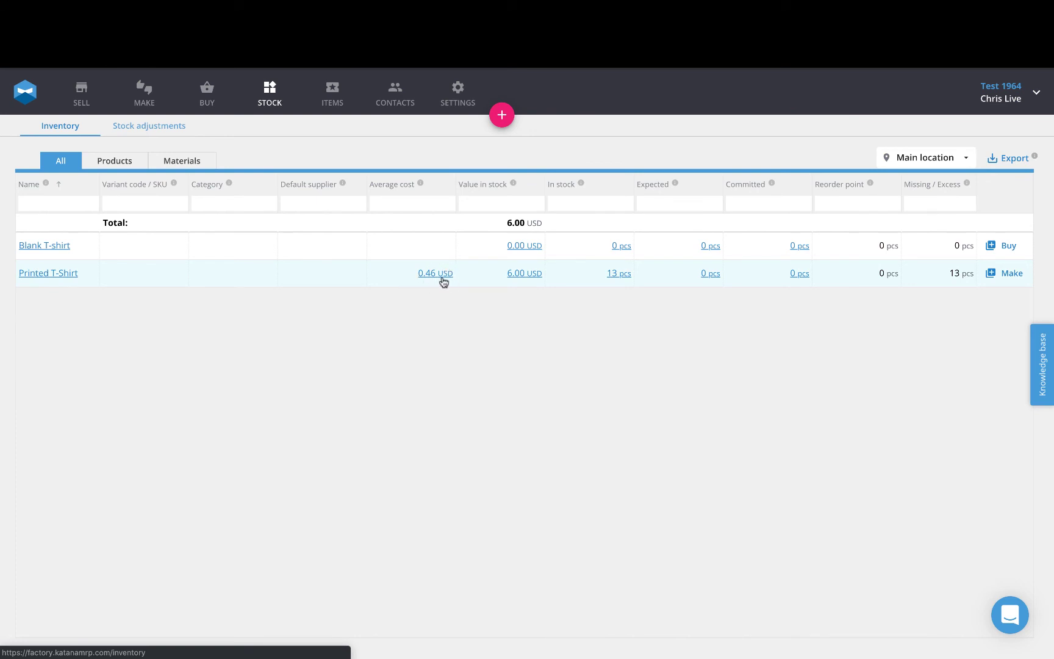
left_click(612, 278)
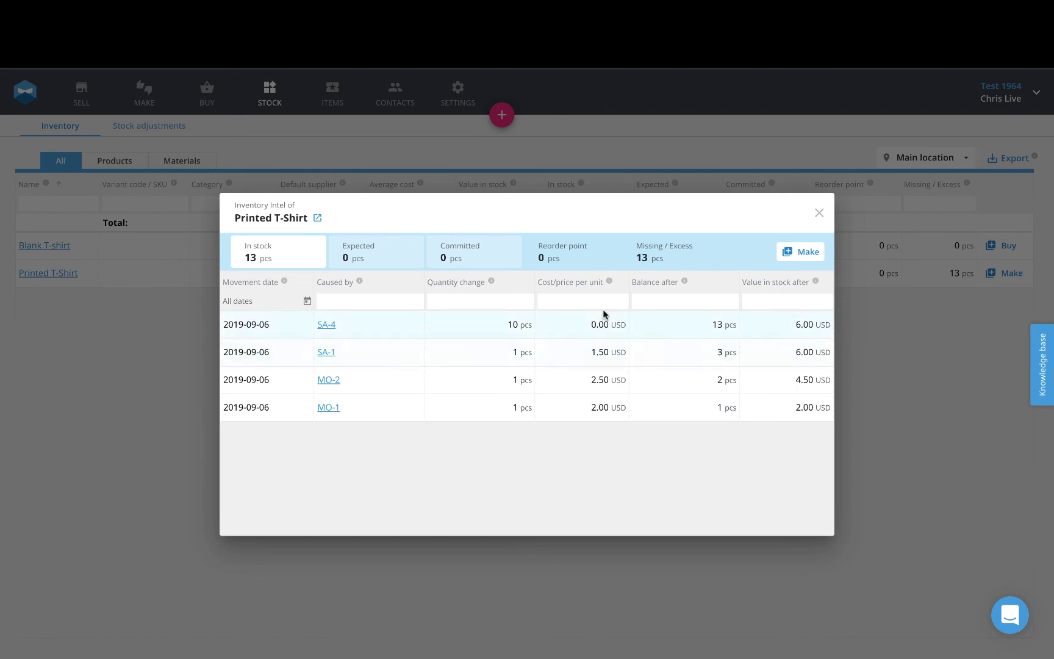
left_click(328, 324)
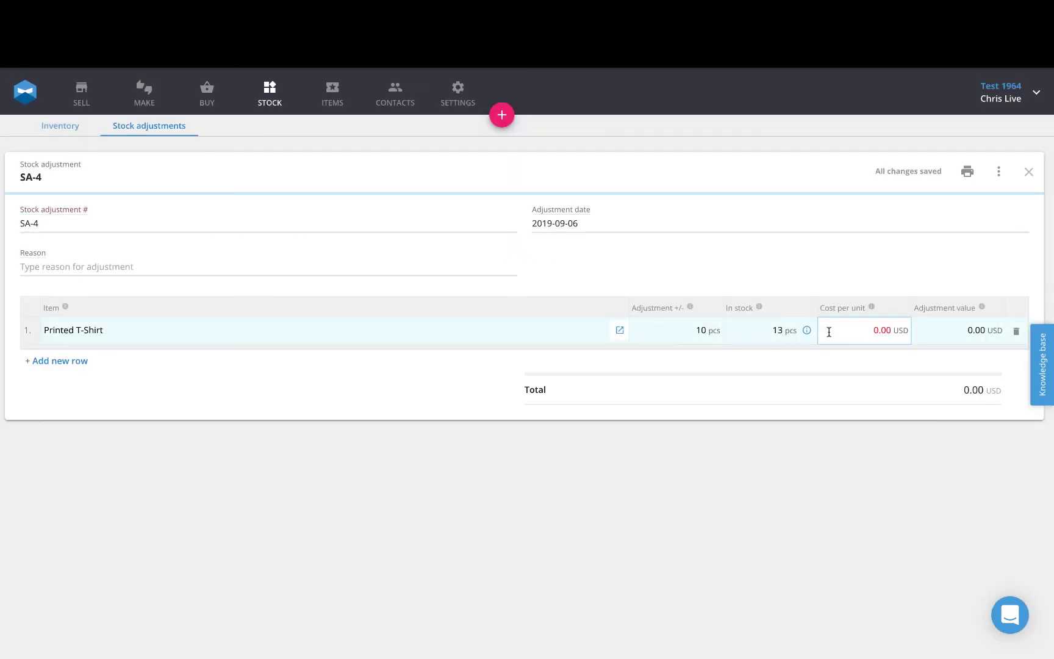
left_click(855, 326)
type("2")
key("Return")
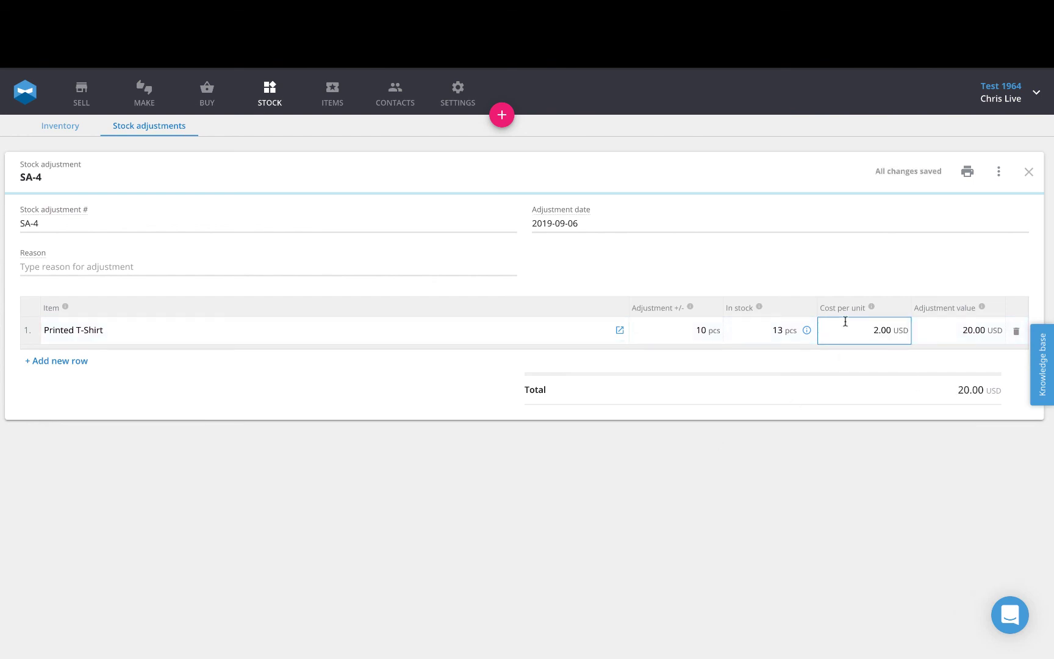
left_click(251, 85)
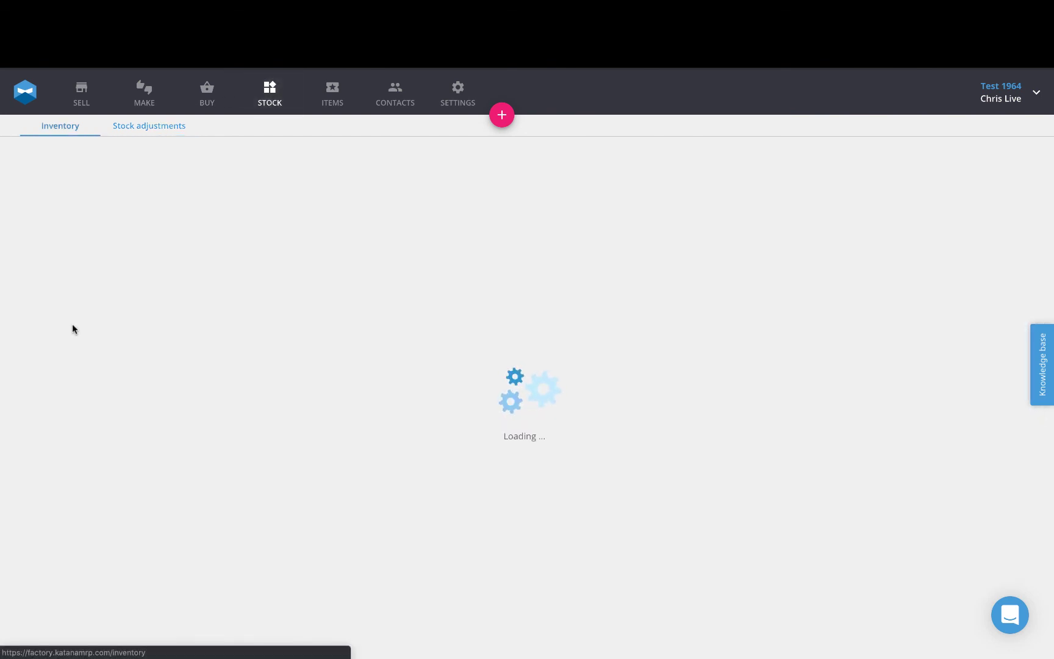